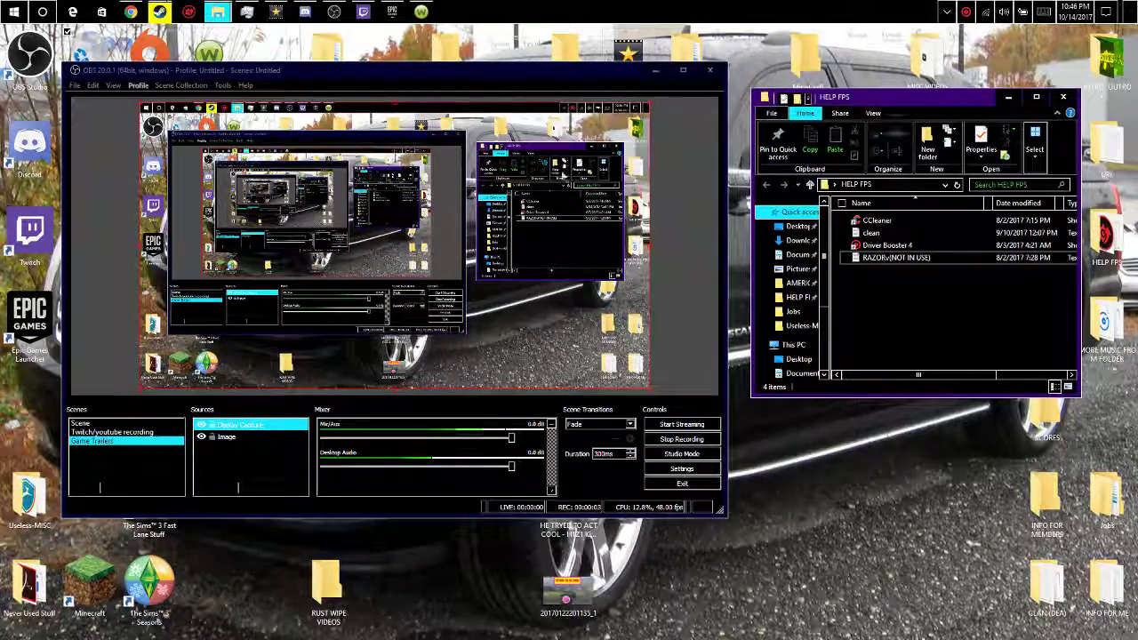
Step: Move the OBS window aside and bring the HELP FPS folder to the front
mouse_move(585, 70)
left_mouse_down()
mouse_move(687, 81)
mouse_move(515, 39)
left_mouse_up()
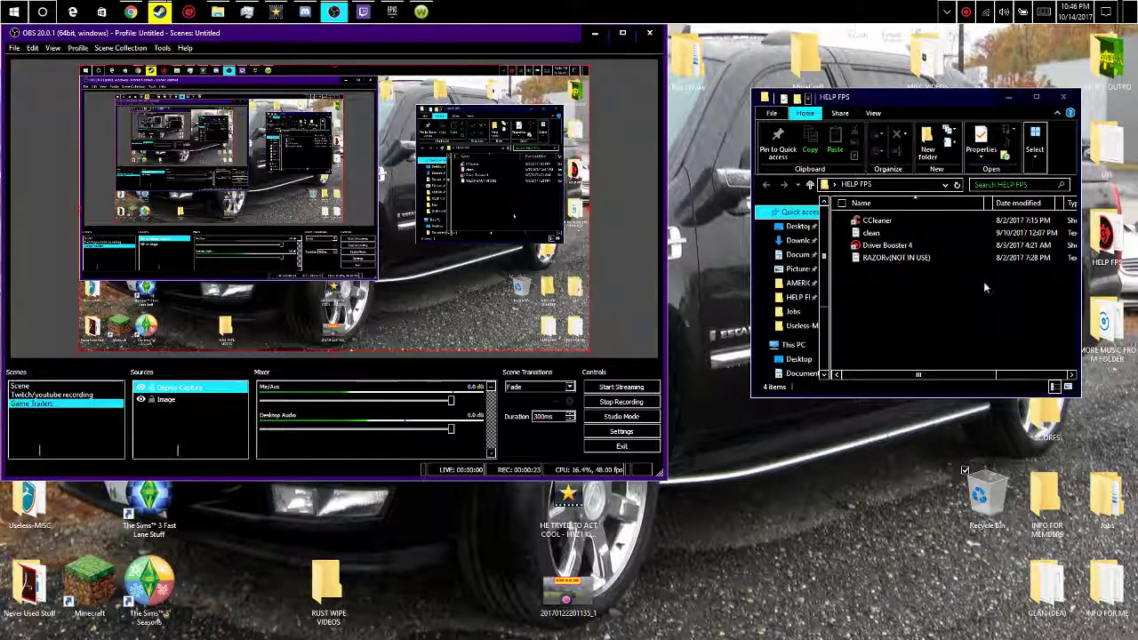
left_click(924, 227)
Step: Launch CCleaner, decline the new-version download, and close the Edge window that appeared
double_click(924, 225)
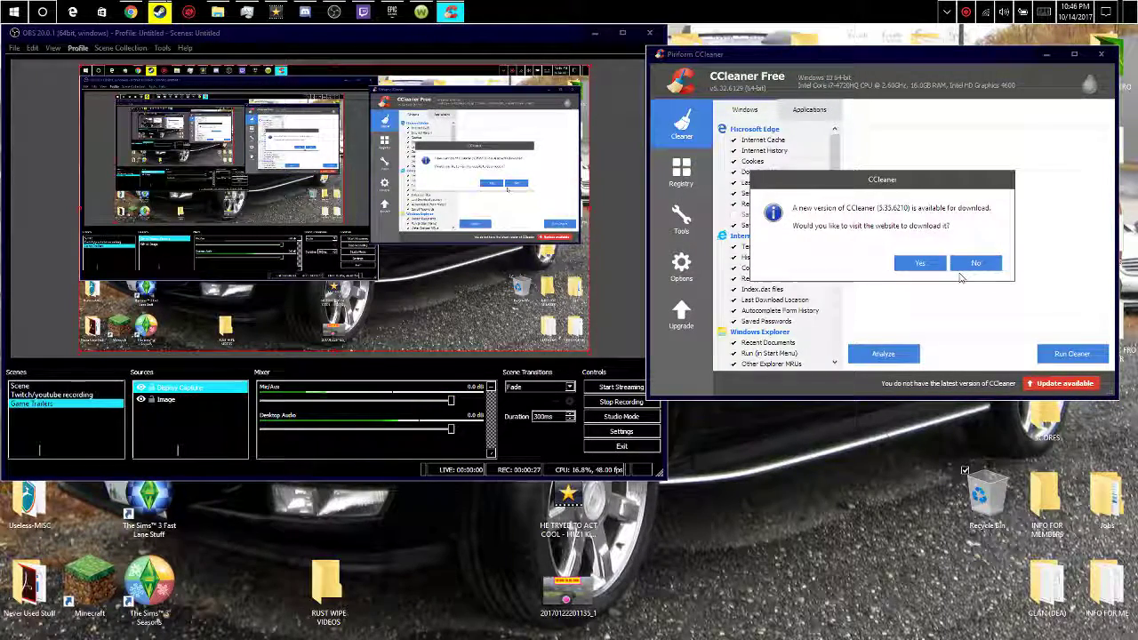
left_click(969, 264)
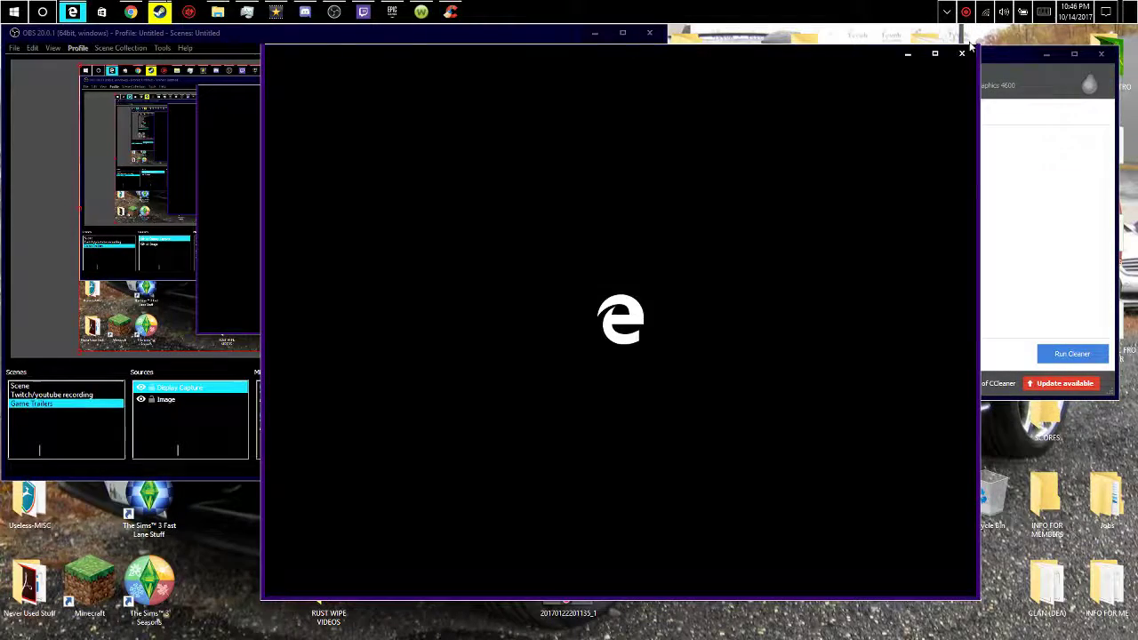
left_click(962, 52)
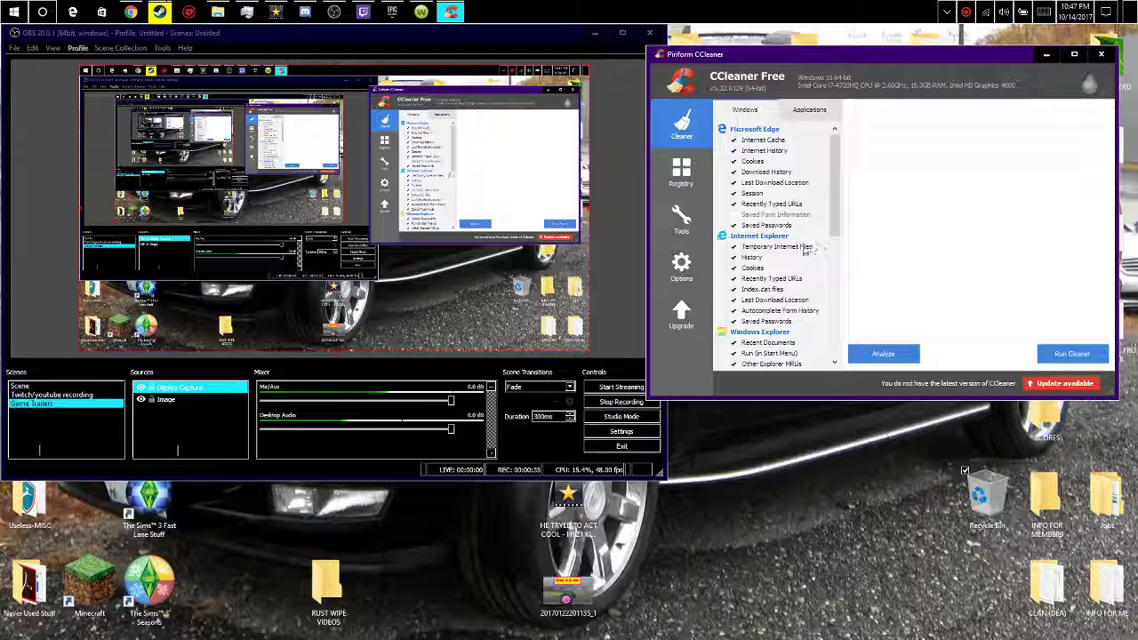
scroll(777, 231, "down", 2)
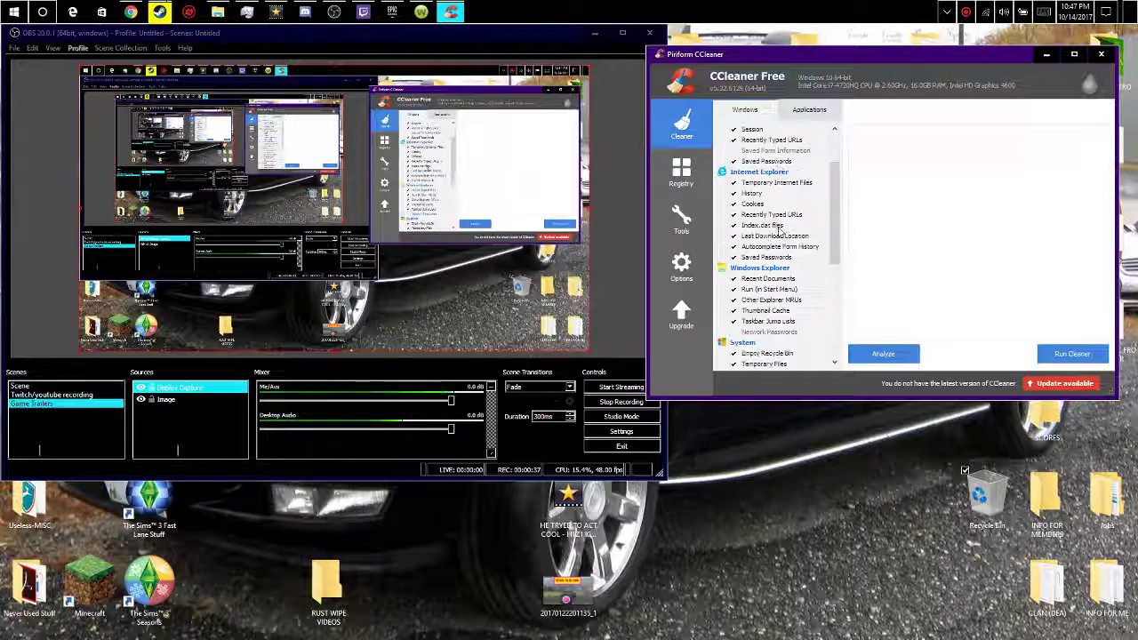
scroll(770, 275, "down", 3)
scroll(766, 307, "up", 2)
scroll(766, 307, "up", 3)
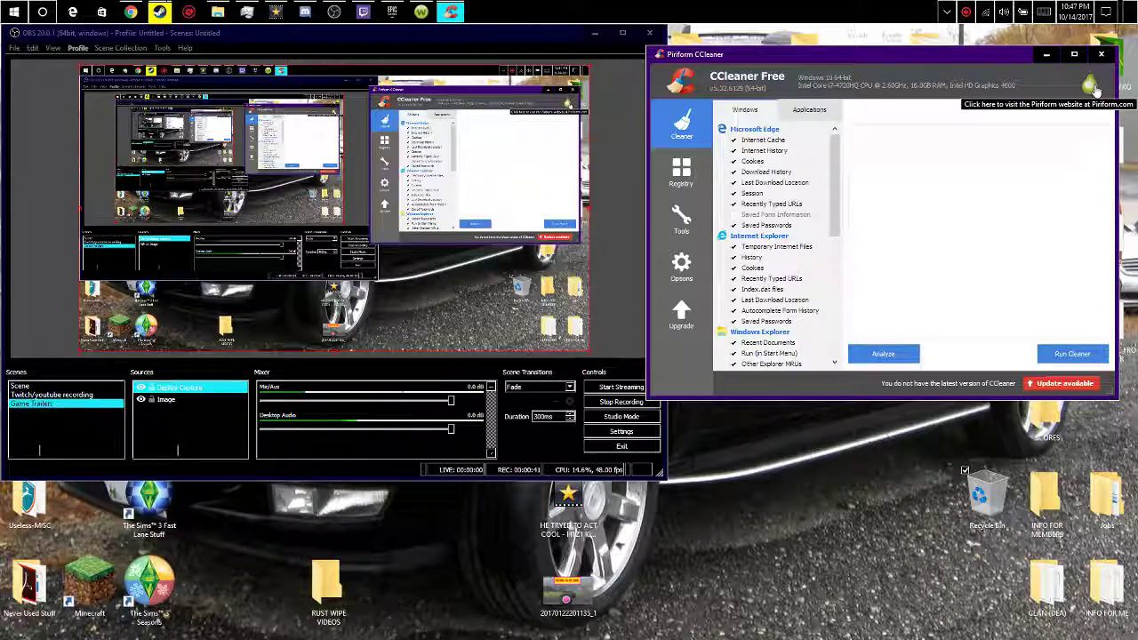
Step: Minimize CCleaner, open the clean note, and run %temp% to open the Temp folder
left_click(1045, 53)
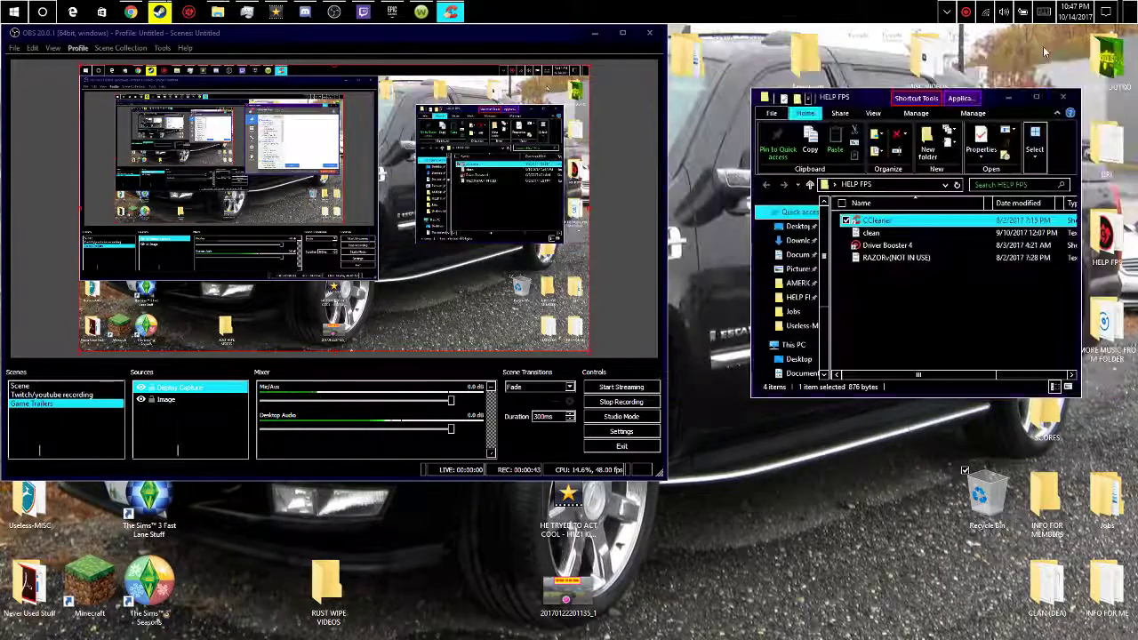
double_click(902, 233)
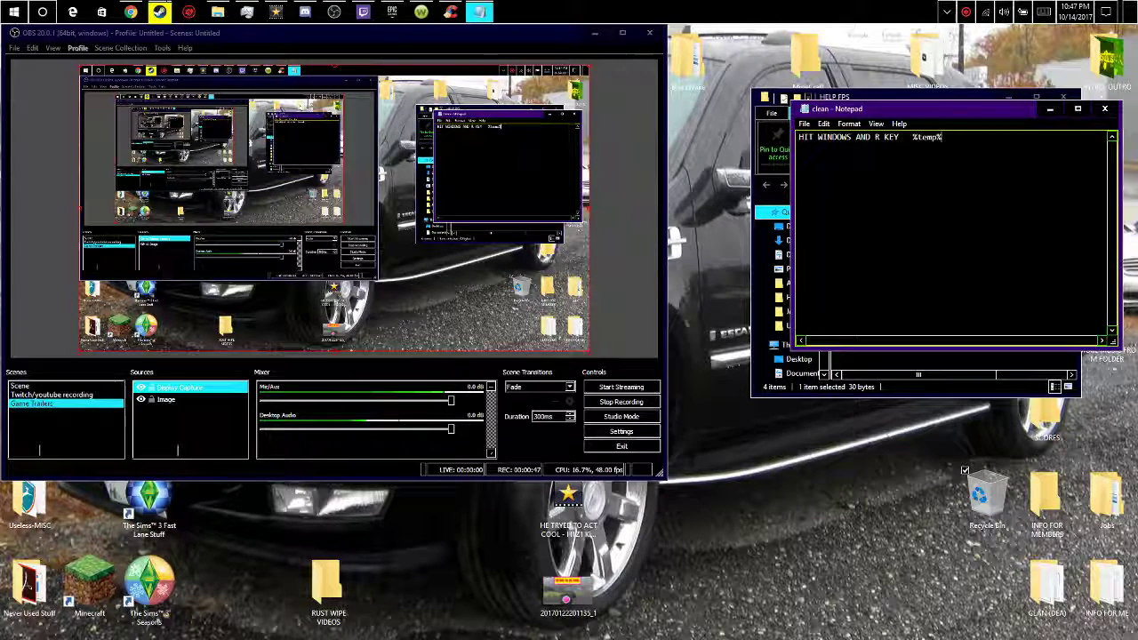
key("super+r")
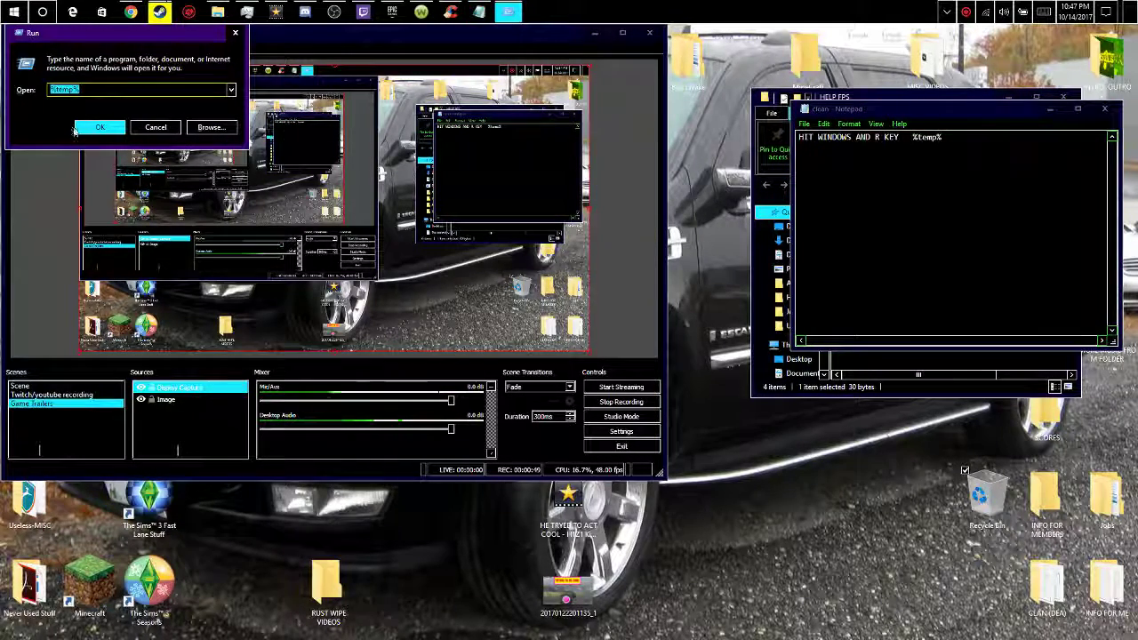
type("%temp%%temp%")
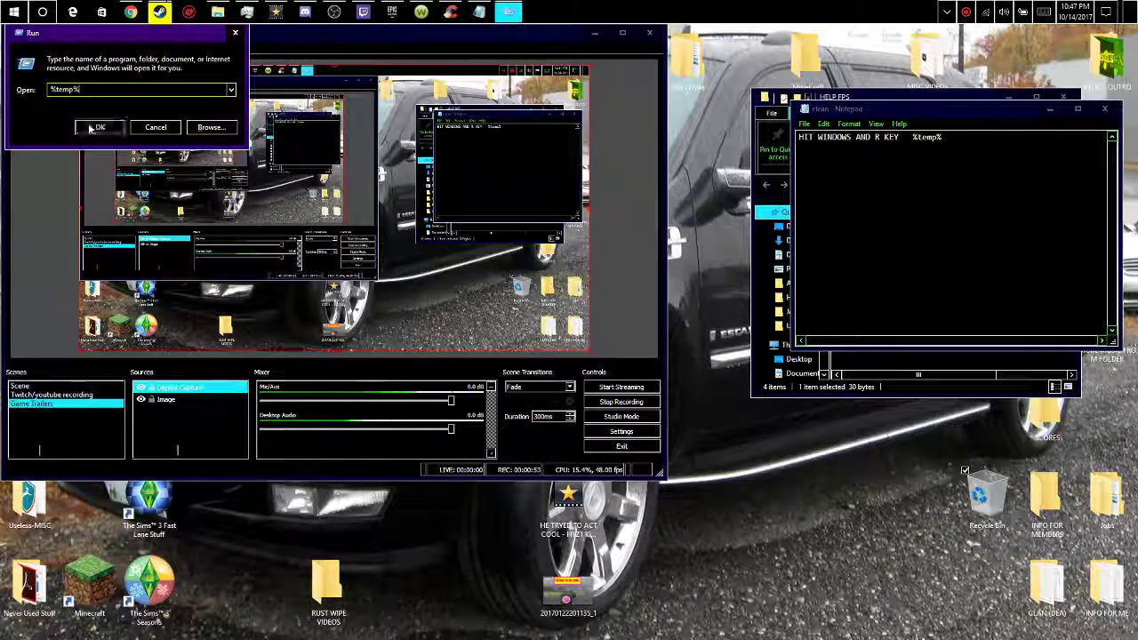
left_click(90, 129)
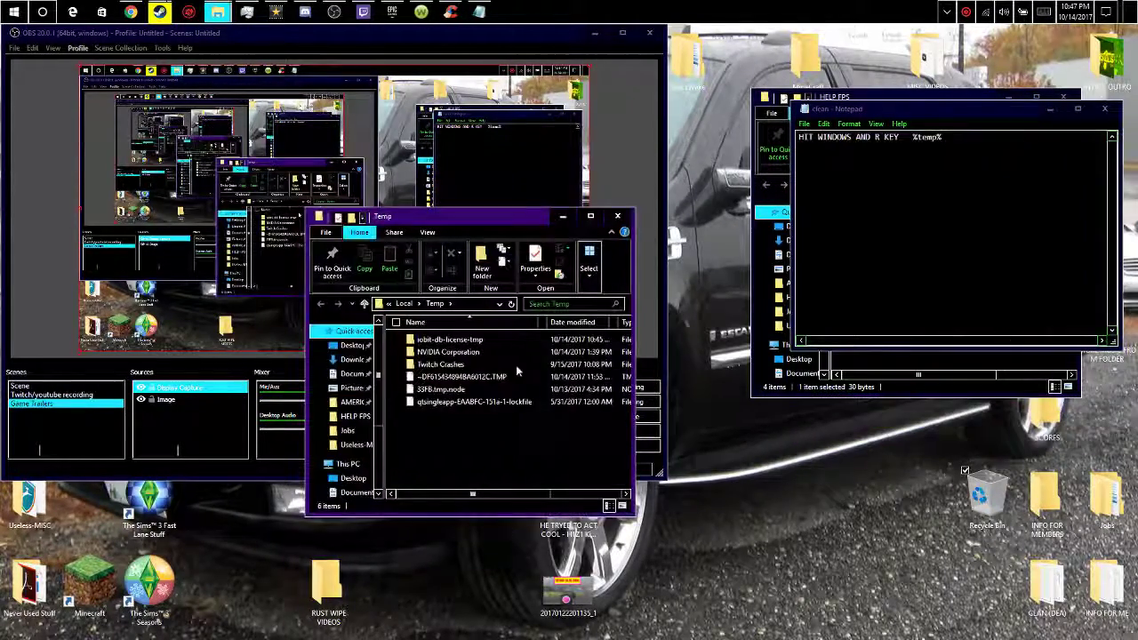
mouse_move(399, 340)
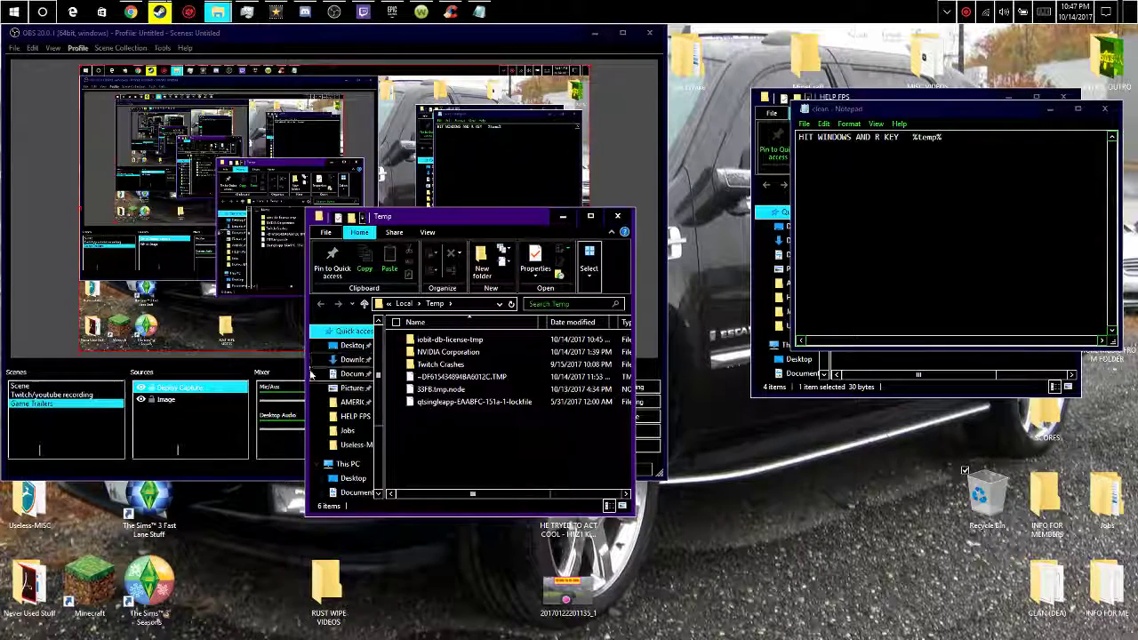
Step: Select all items in the Temp folder
left_click_drag(394, 345, 405, 498)
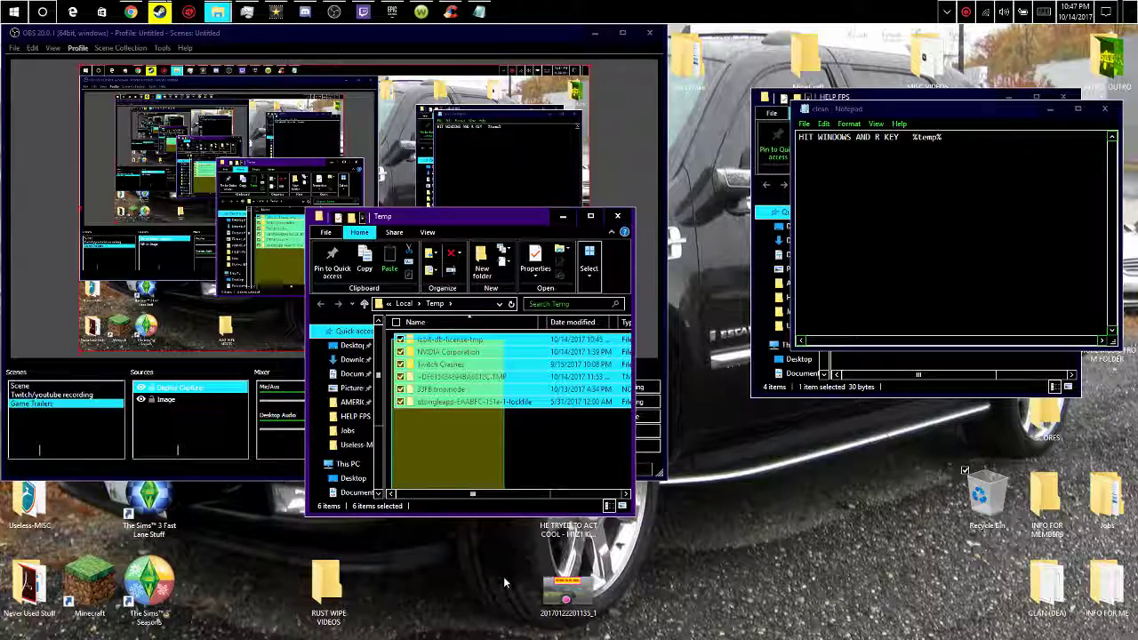
left_click_drag(405, 500, 503, 577)
left_click(455, 446)
left_click(442, 377)
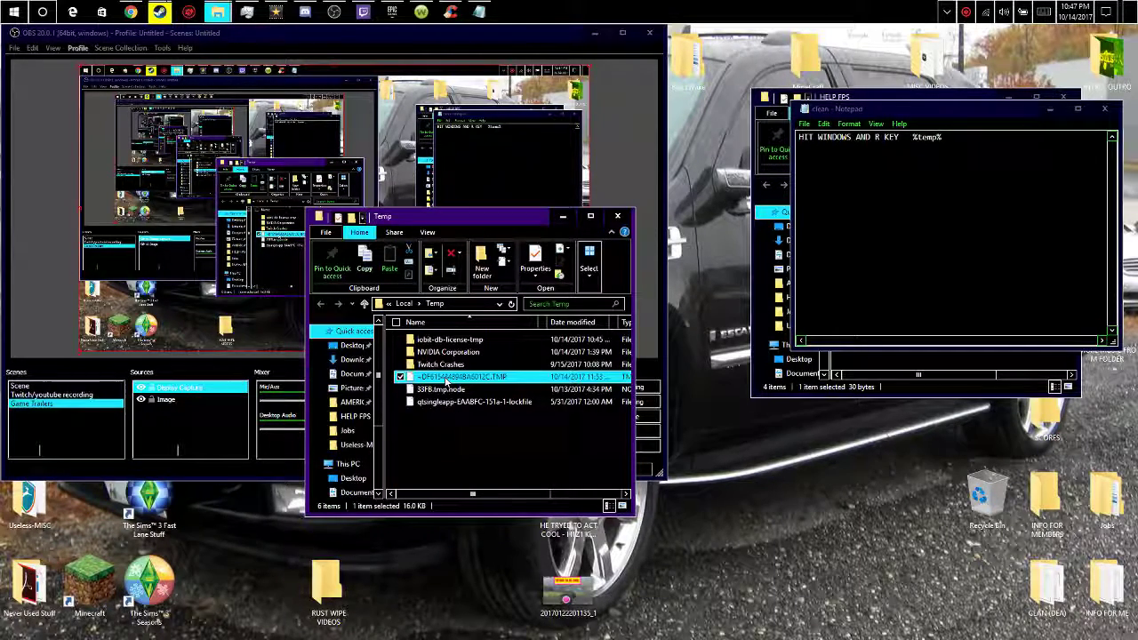
key("ctrl+a")
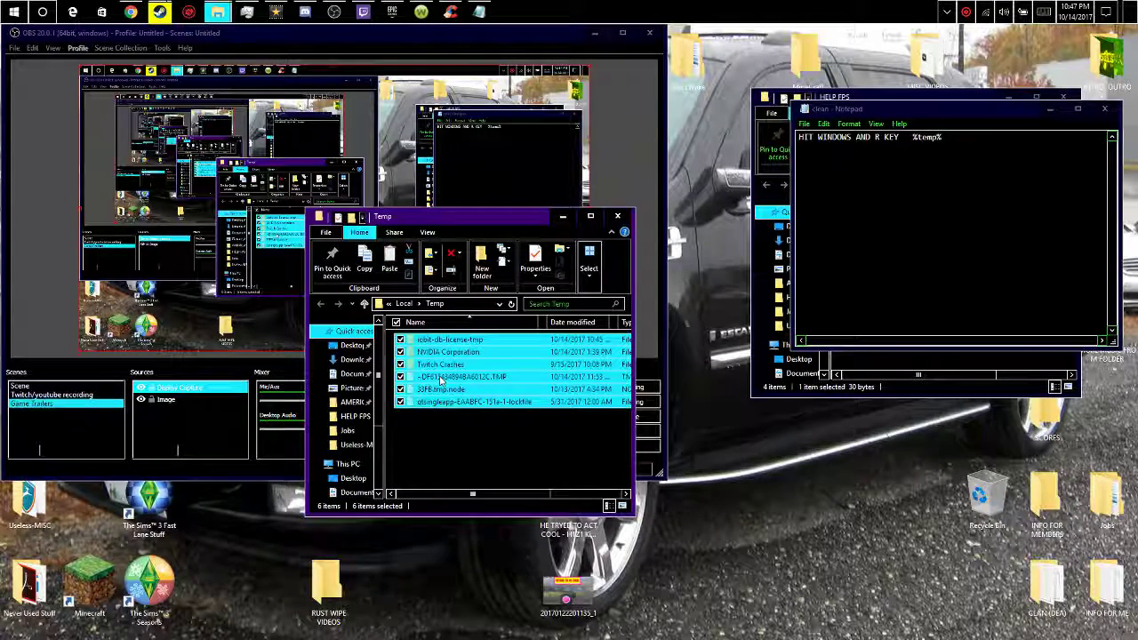
left_click(451, 425)
left_click(472, 402)
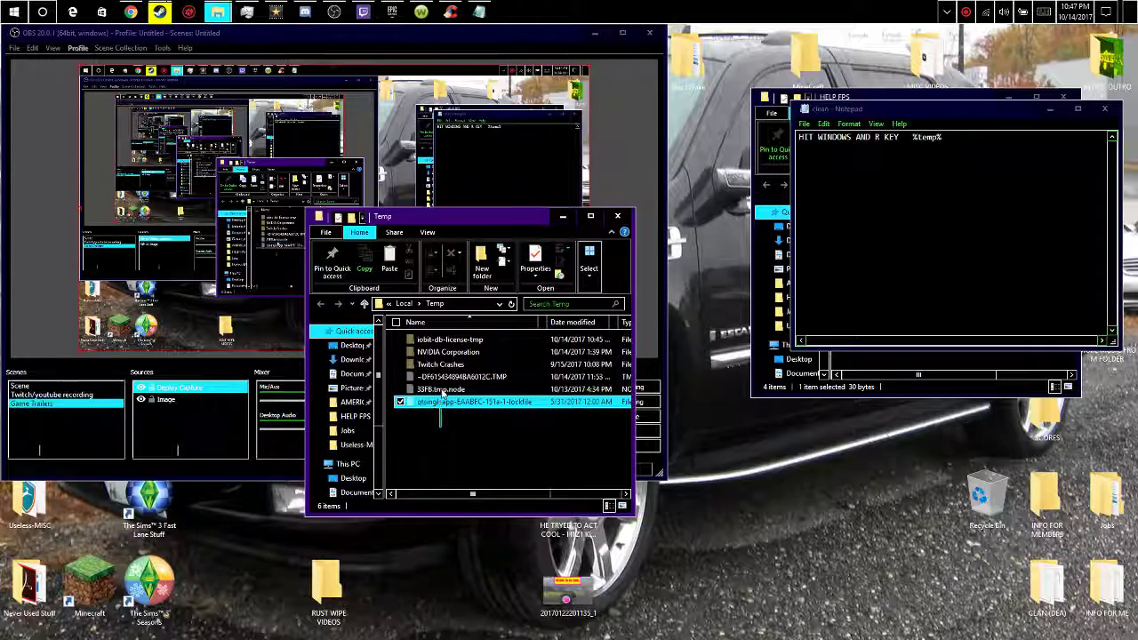
key("ctrl+a")
Step: Delete the selected Temp items, skipping five in-use files, then close the Temp window
right_click(480, 405)
left_click(293, 524)
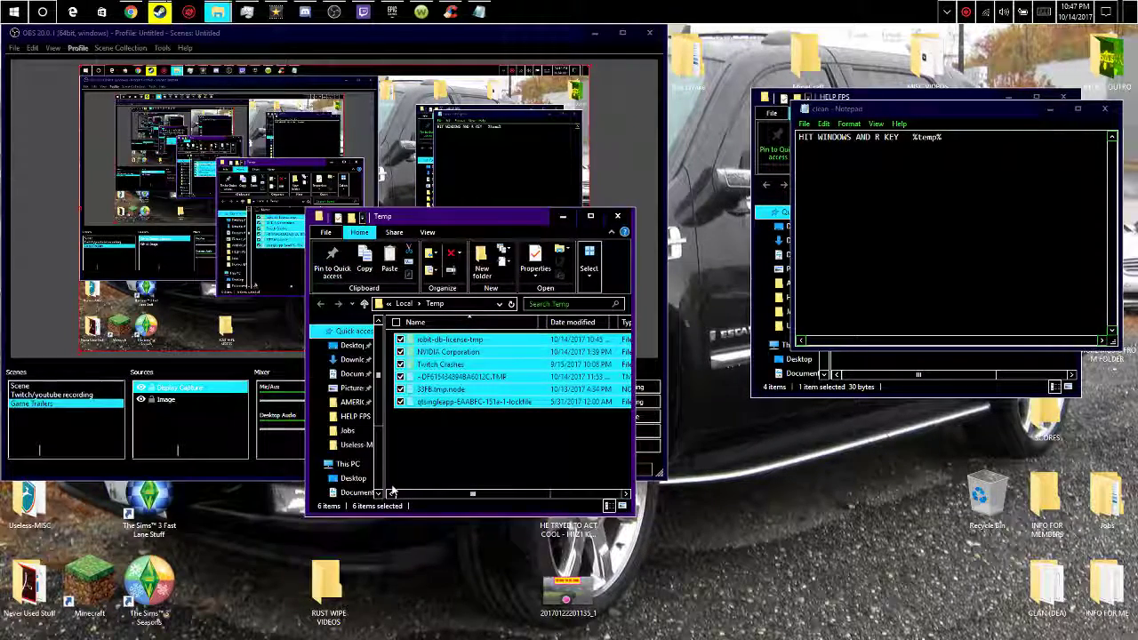
left_click(594, 306)
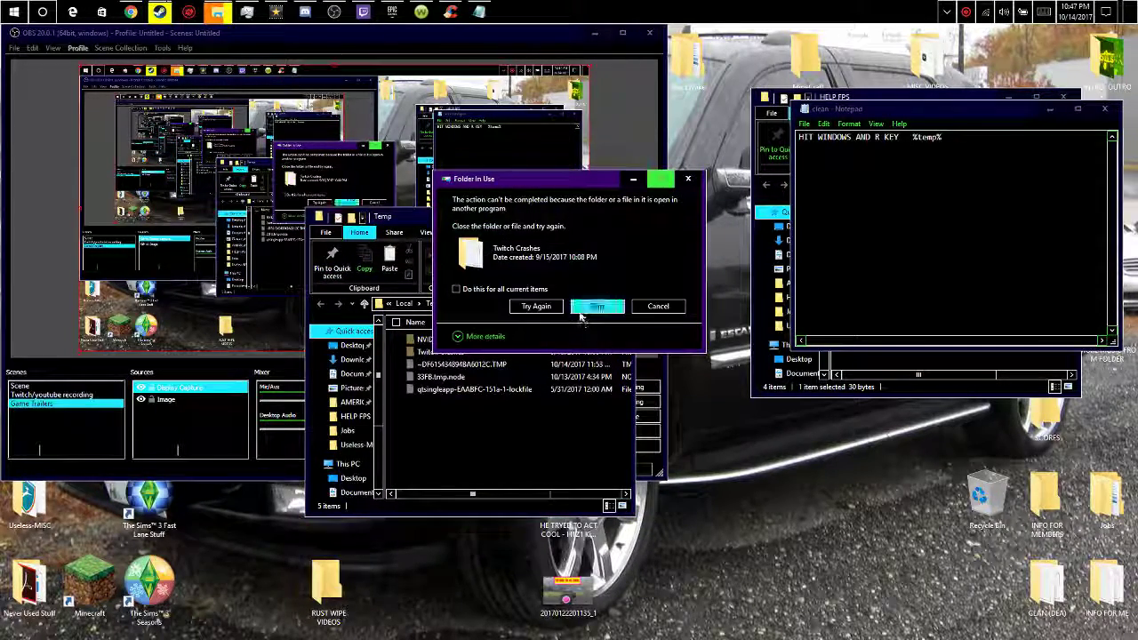
left_click(595, 306)
left_click(589, 307)
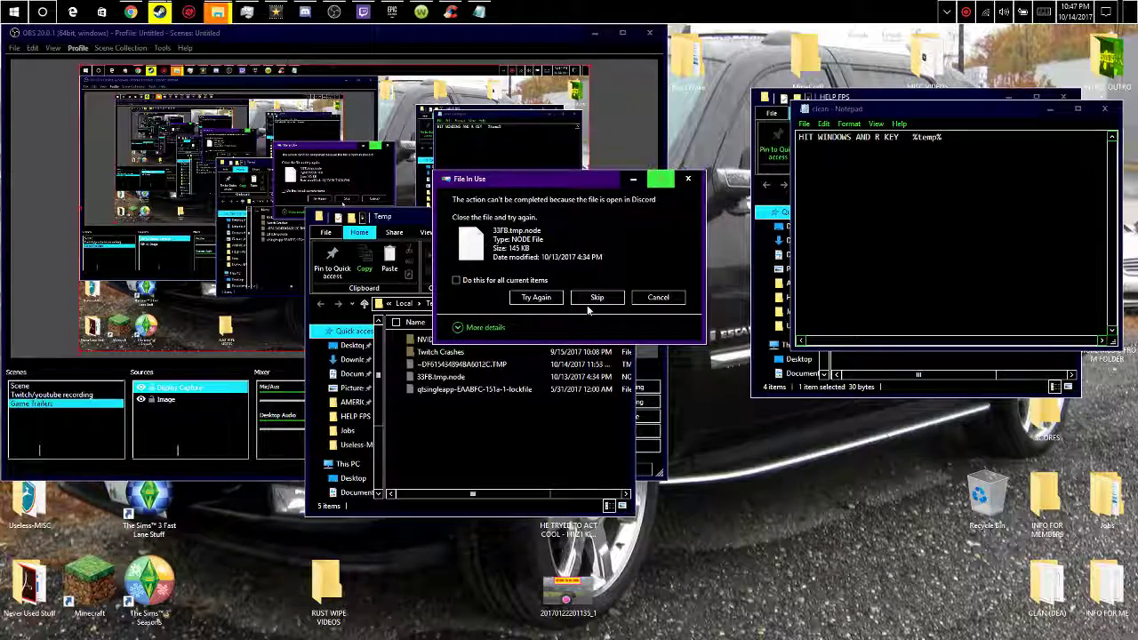
left_click(594, 307)
left_click(594, 306)
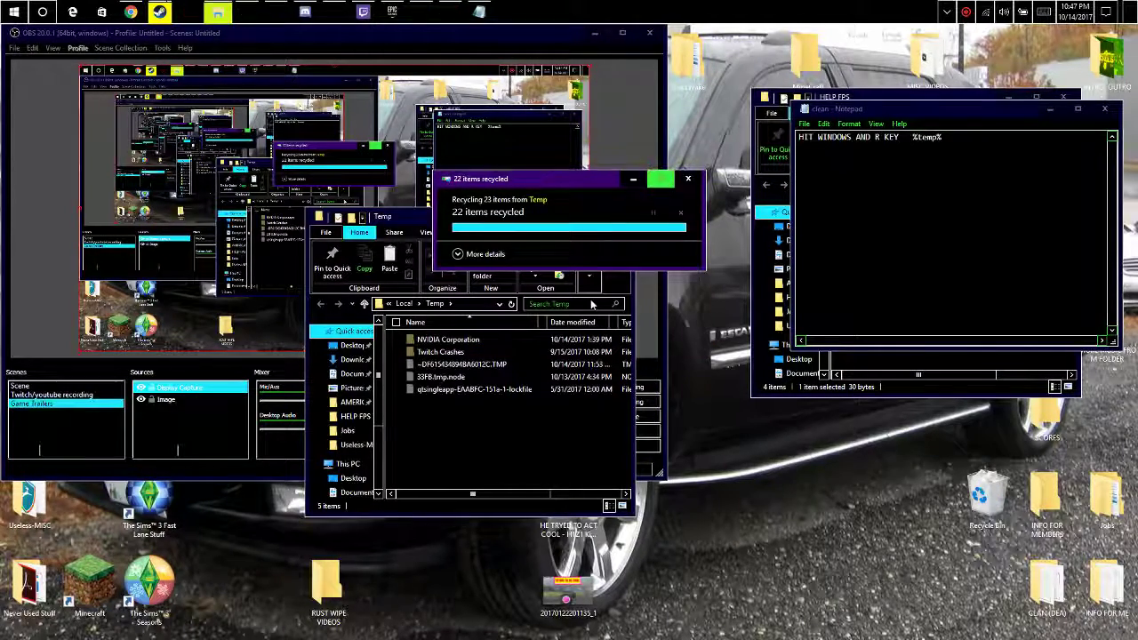
key("ctrl+a")
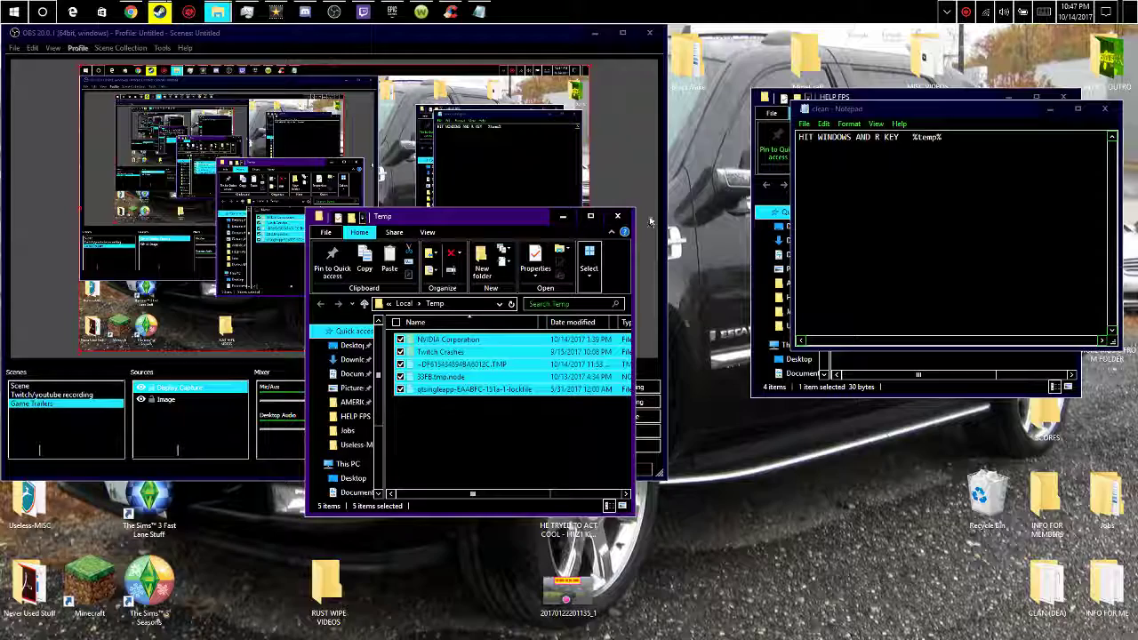
left_click(619, 216)
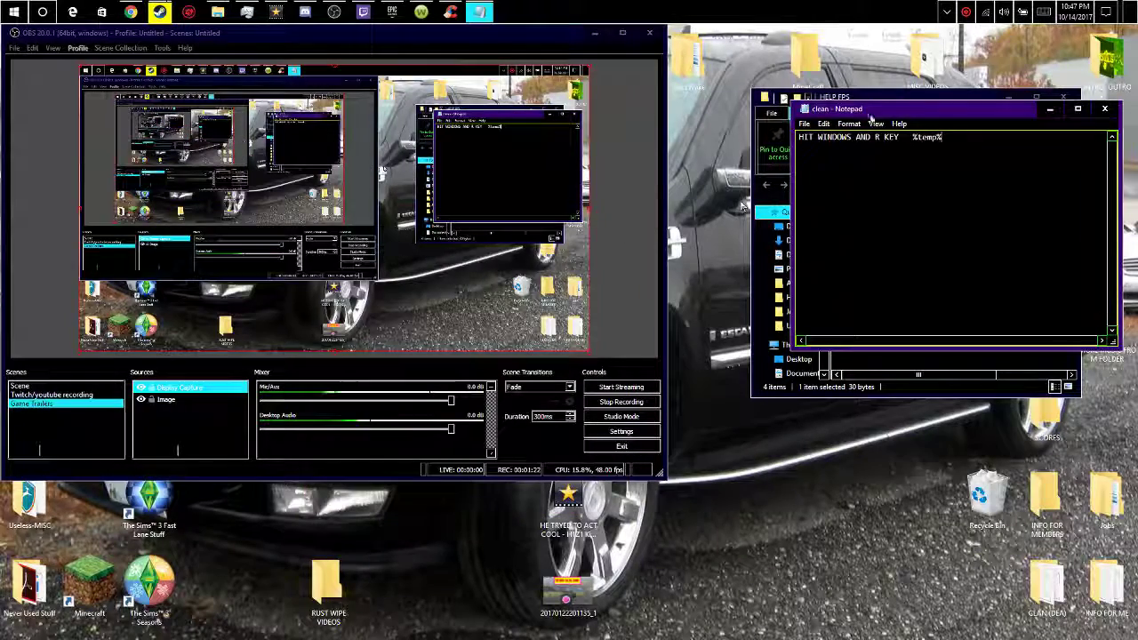
Step: Close the clean note and permanently delete iobit-db-license-tmp from the Recycle Bin
left_click(1103, 110)
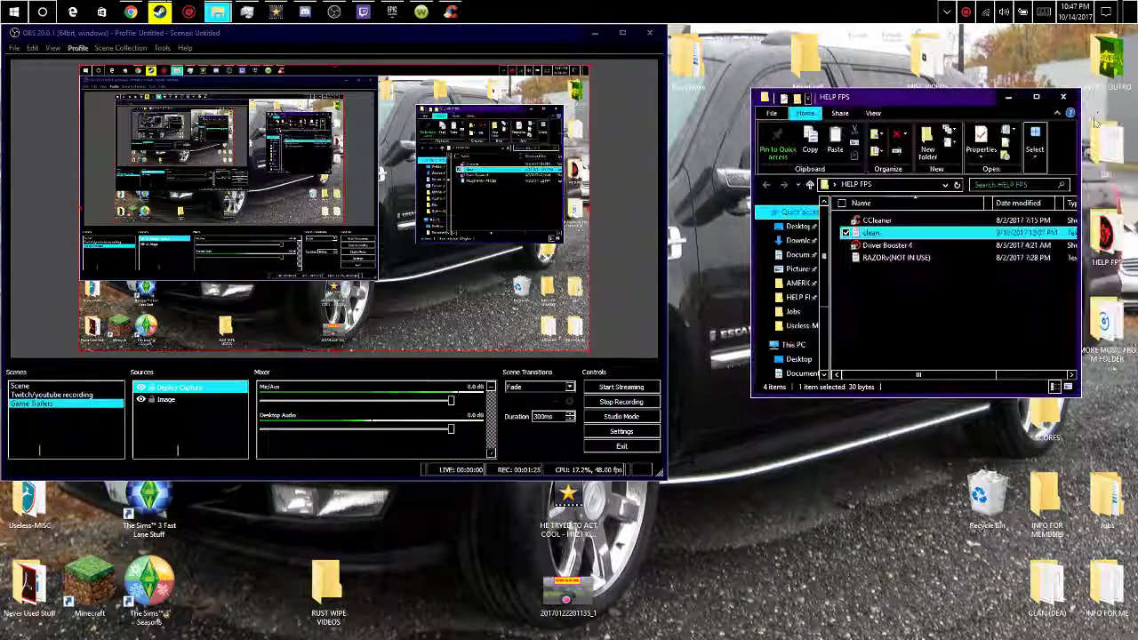
double_click(986, 494)
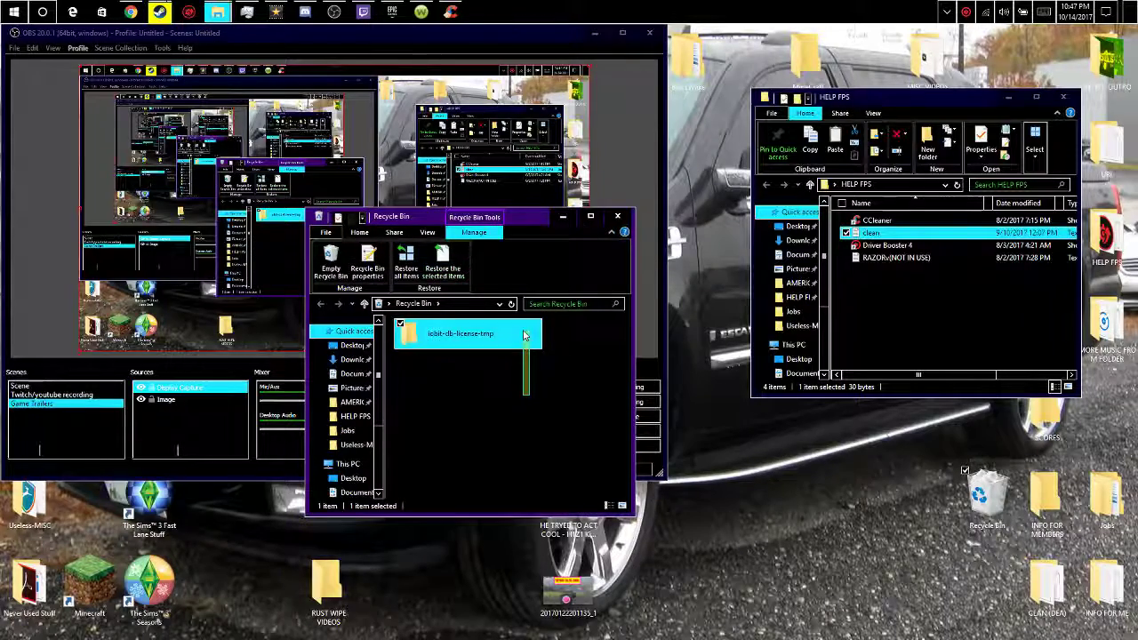
right_click(512, 333)
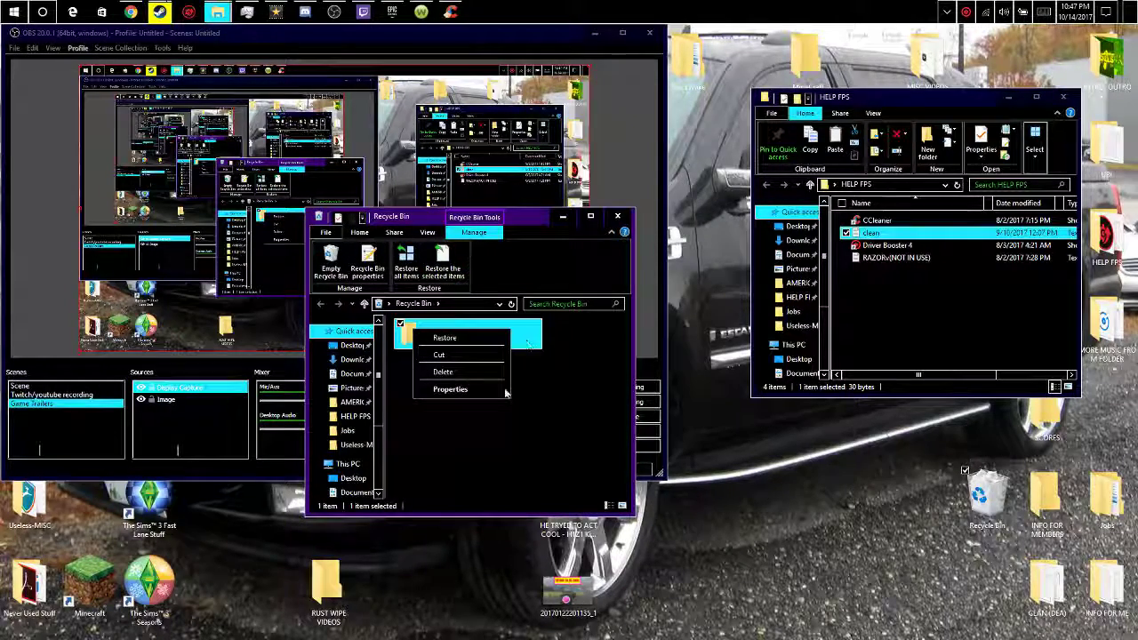
left_click(462, 372)
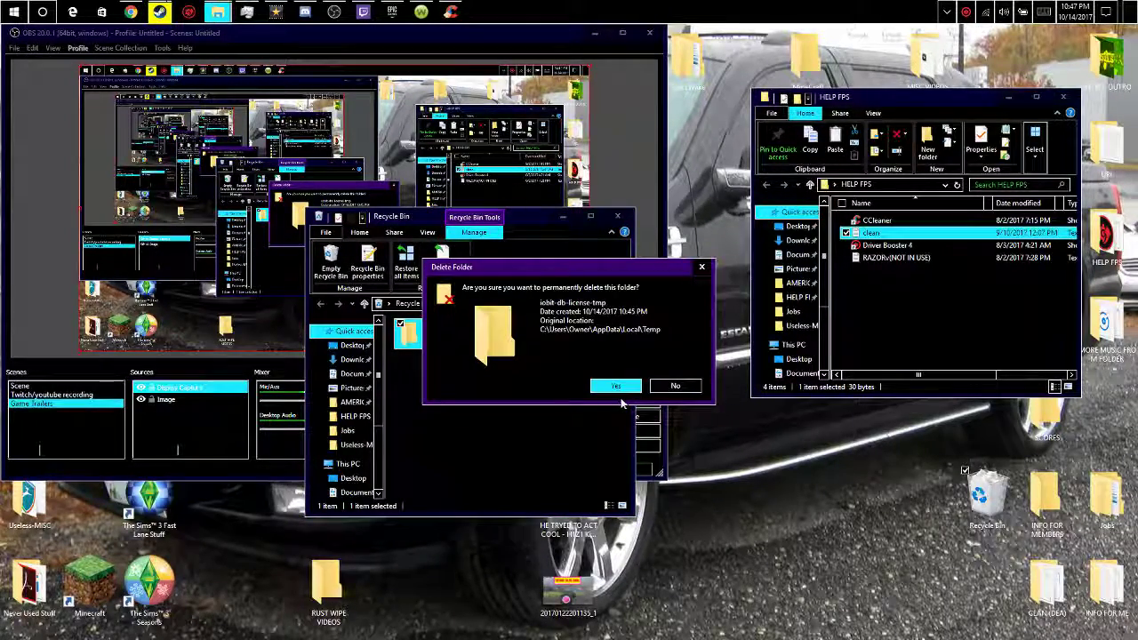
left_click(616, 386)
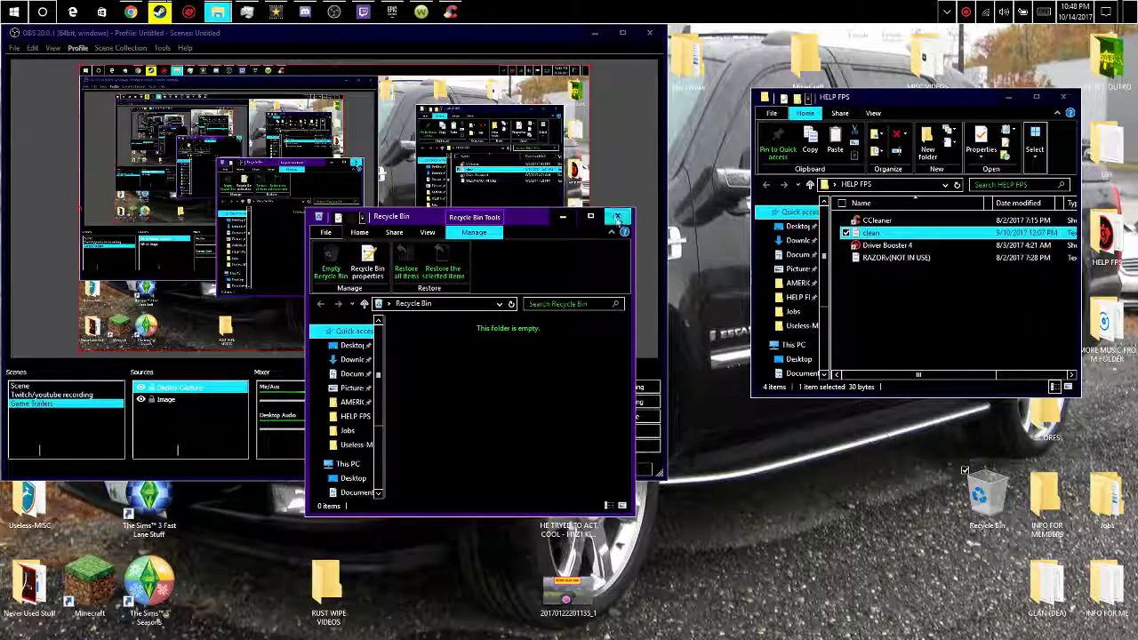
Step: Close the Recycle Bin, launch Driver Booster 4, and move its window right
left_click(618, 217)
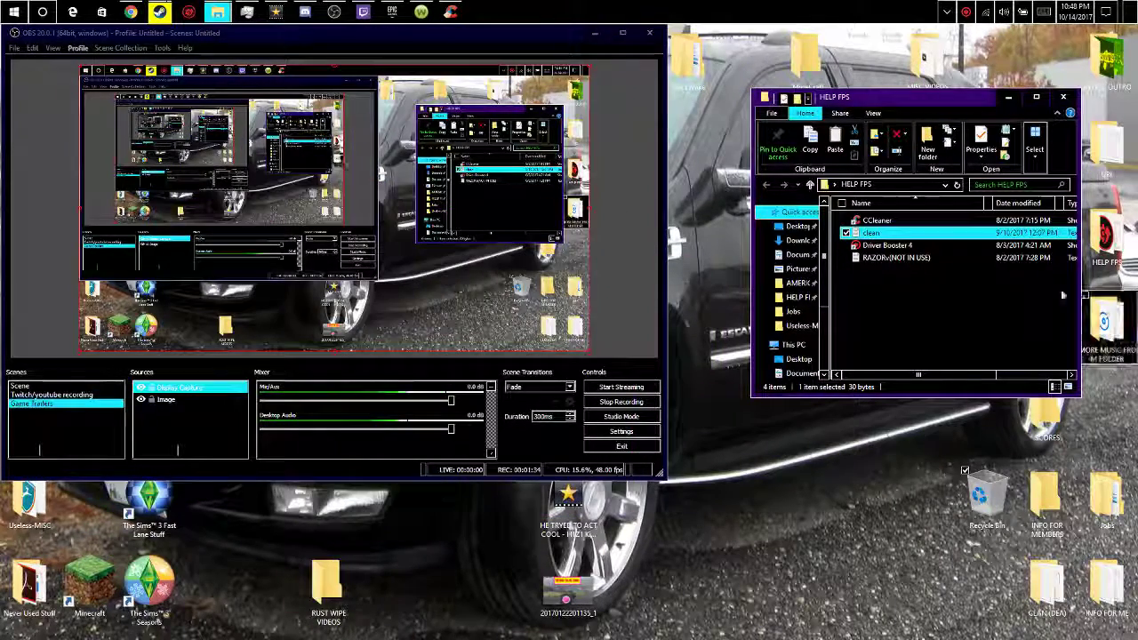
double_click(961, 246)
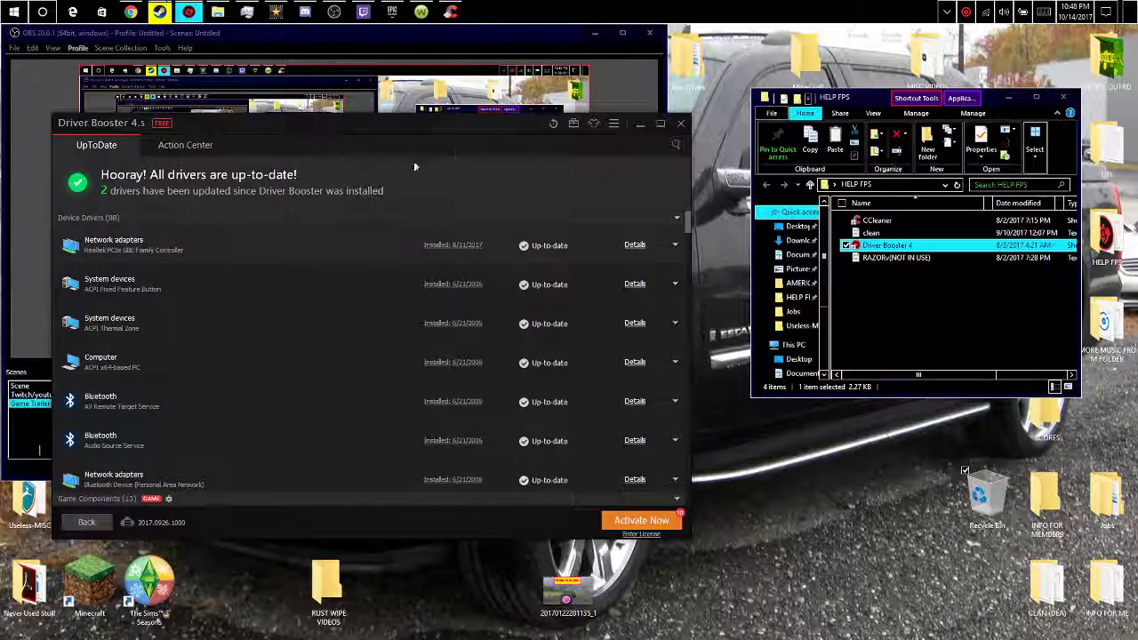
left_click_drag(415, 167, 664, 171)
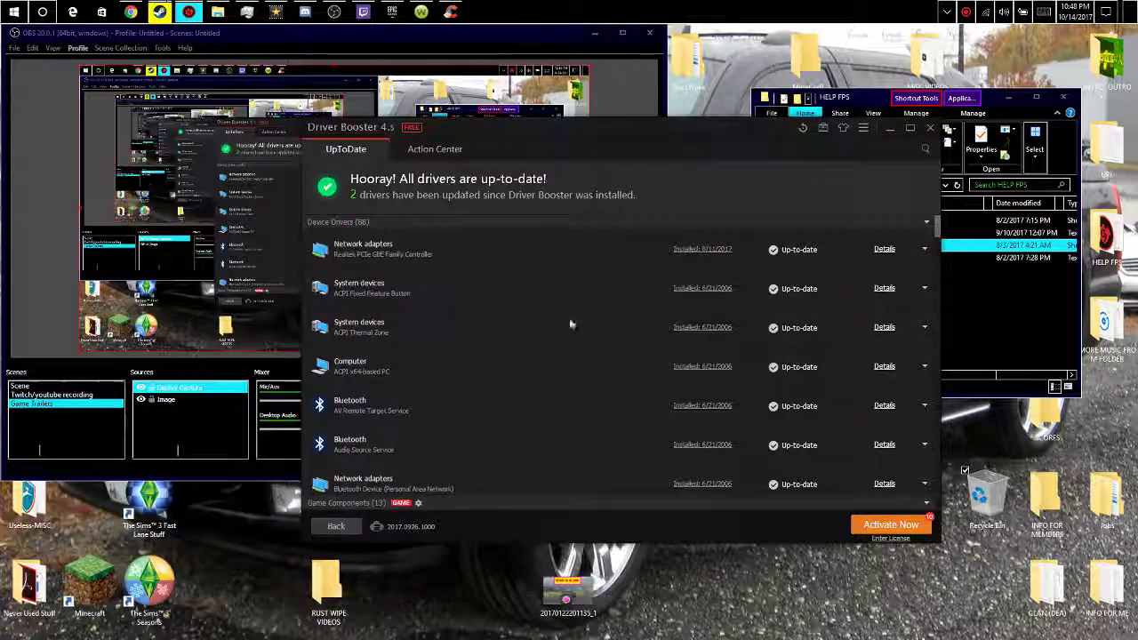
scroll(560, 373, "down", 3)
scroll(556, 383, "up", 2)
scroll(552, 388, "up", 1)
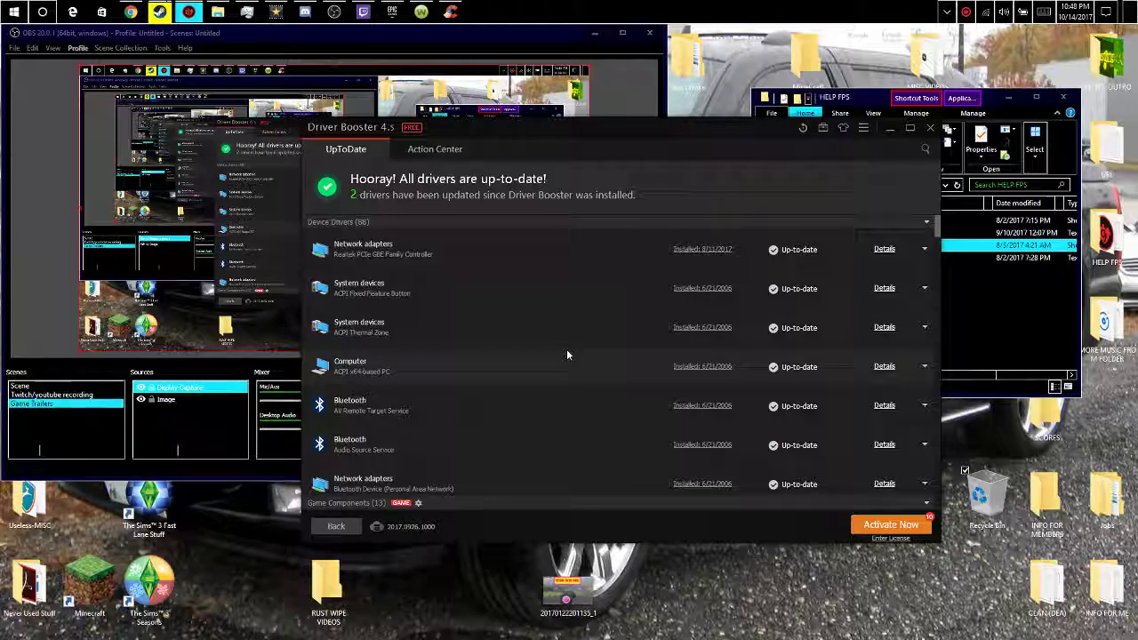
Step: Minimize Driver Booster, then open the clean note, highlight its %temp% line, and close it
left_click(890, 127)
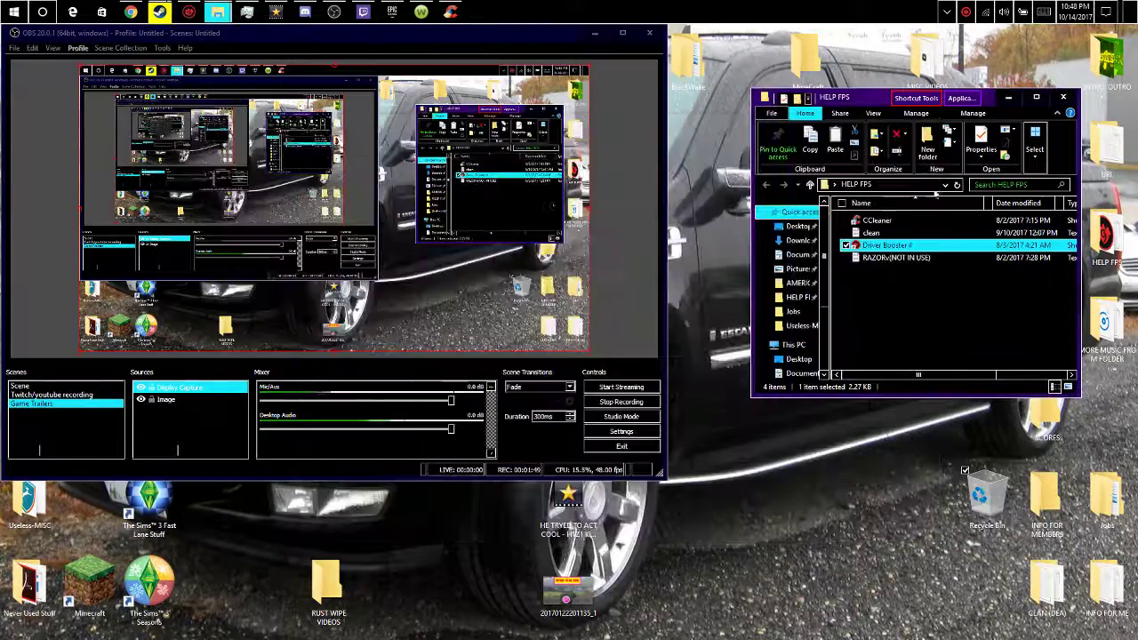
left_click_drag(876, 233, 889, 242)
double_click(890, 242)
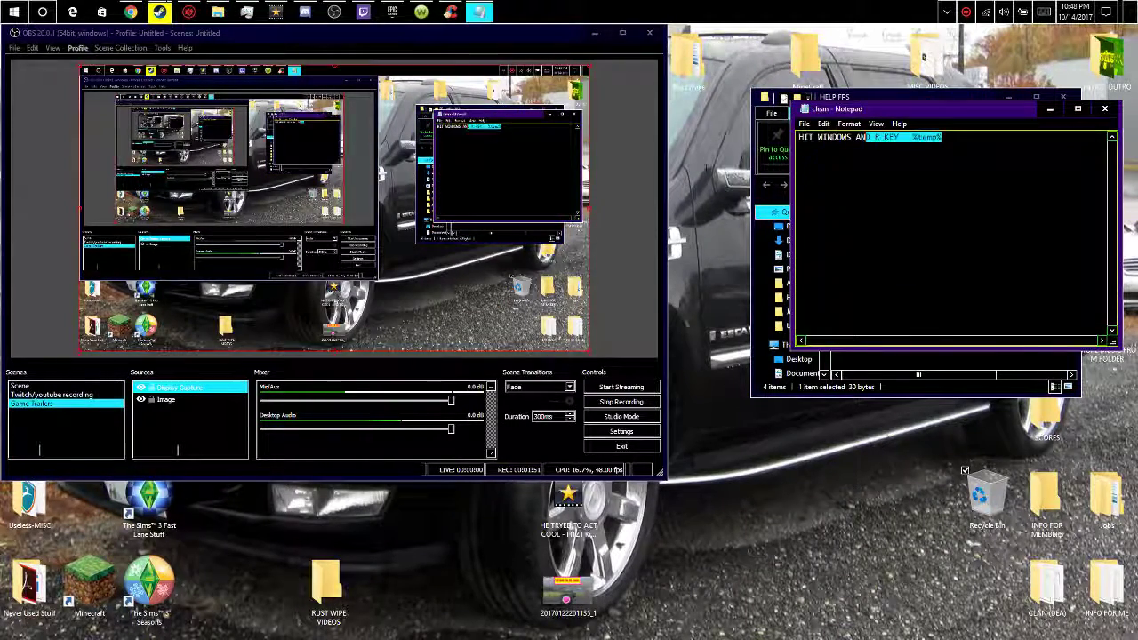
left_click_drag(943, 137, 800, 137)
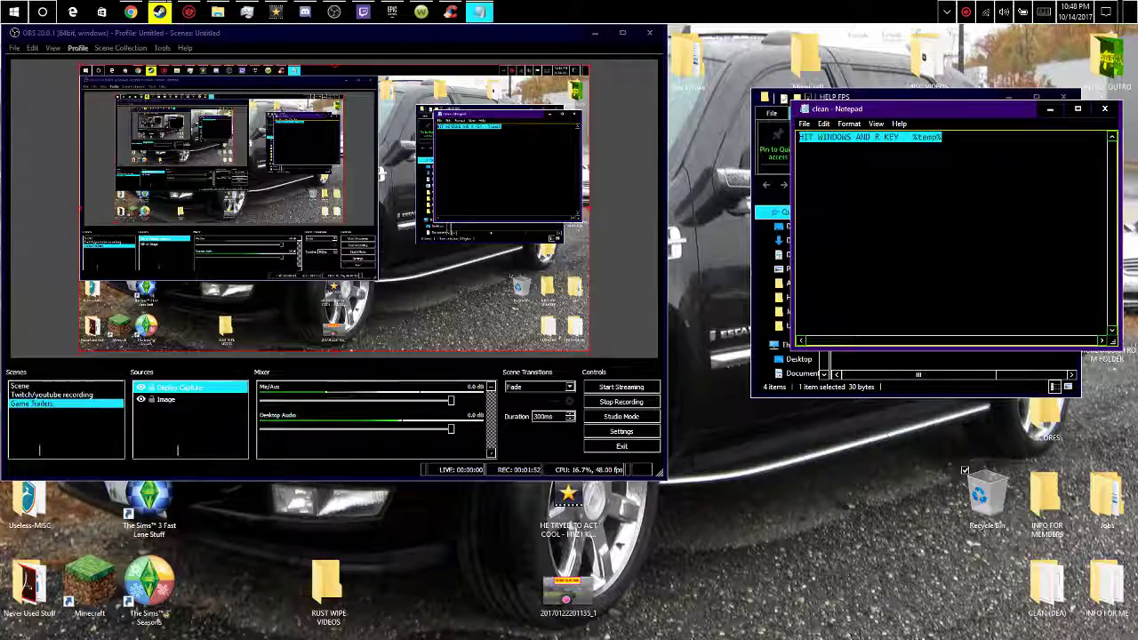
left_click(1104, 109)
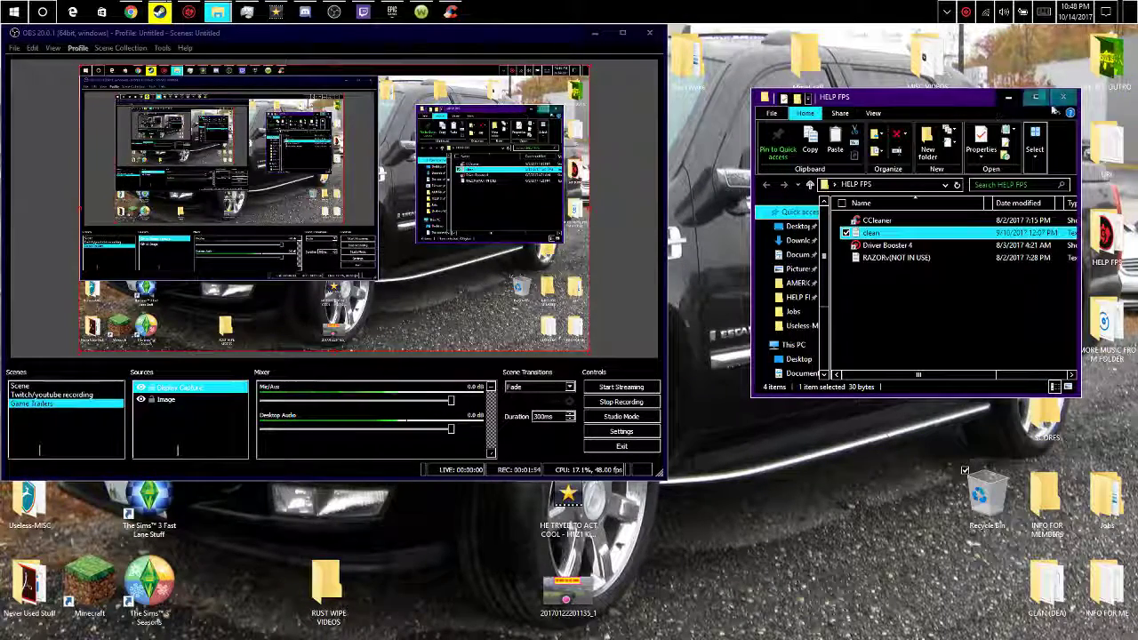
Step: Drag RAZOR(NOT IN USE) to the desktop and back, then close the HELP FPS folder
left_click(934, 246)
left_click_drag(907, 258, 1026, 580)
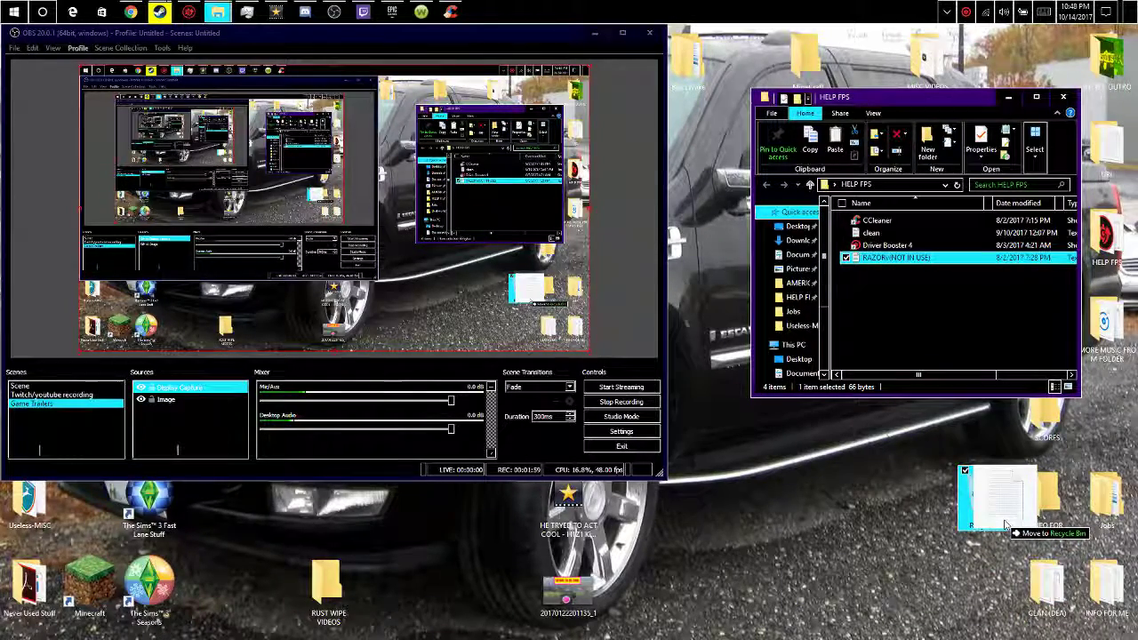
left_click_drag(1026, 580, 952, 210)
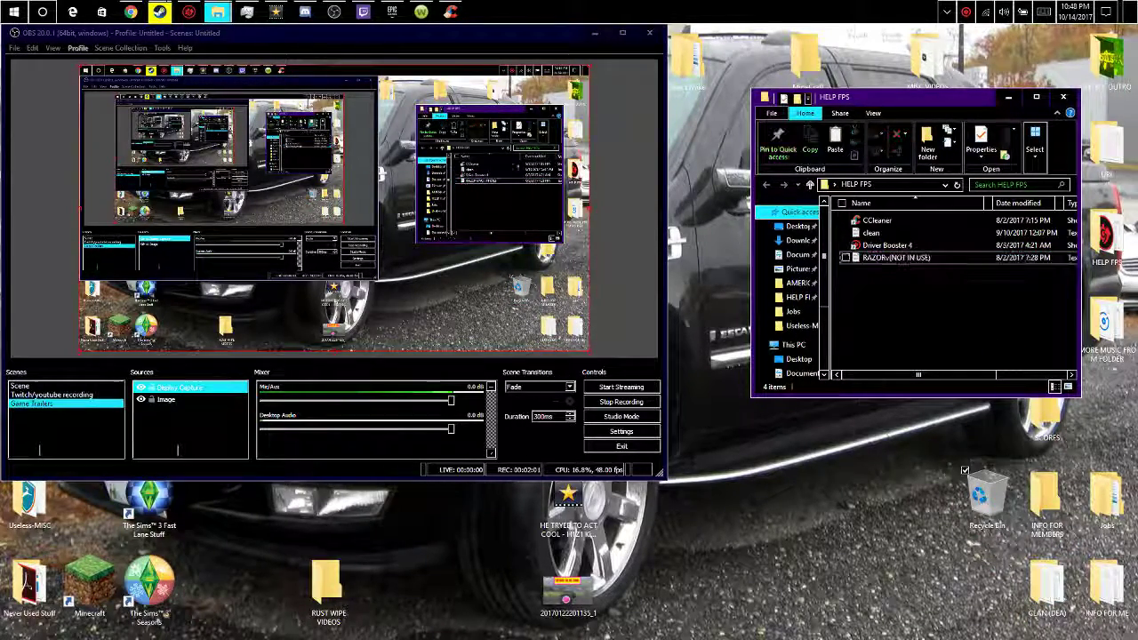
key("alt+F4")
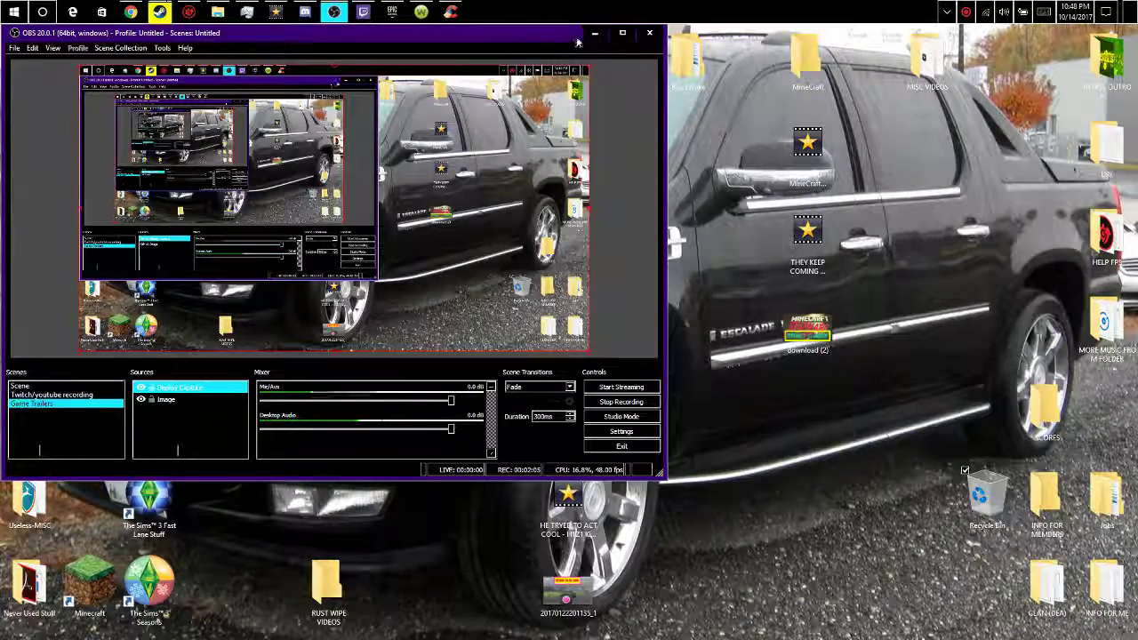
Step: Minimize OBS, open and close the RUST folder, and leave OBS minimized
left_click(594, 33)
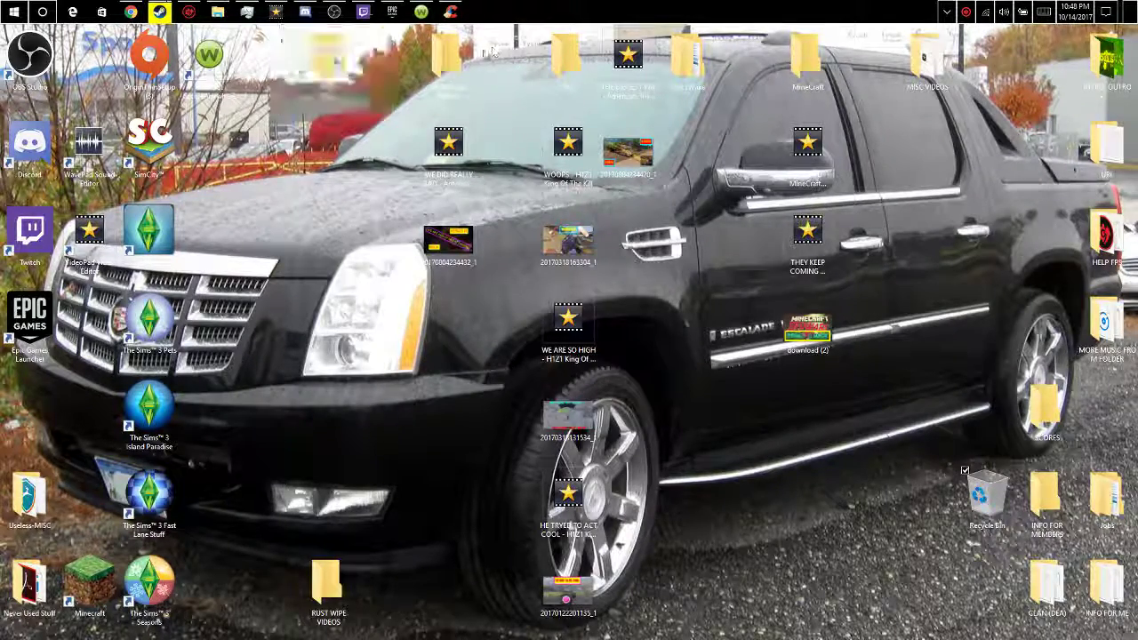
double_click(328, 58)
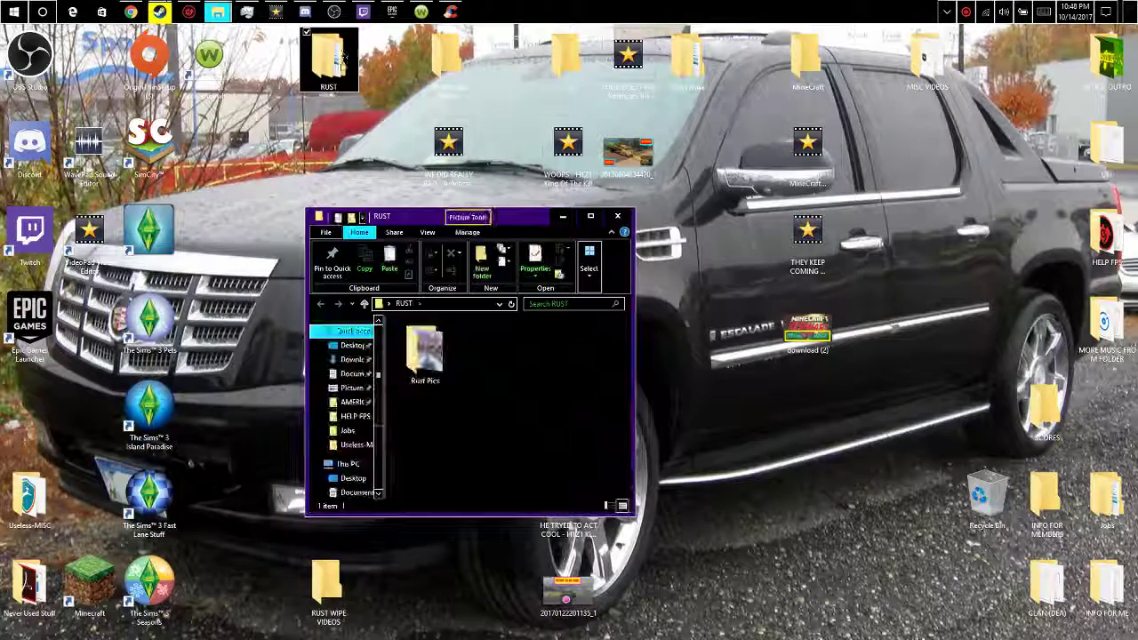
left_click(617, 216)
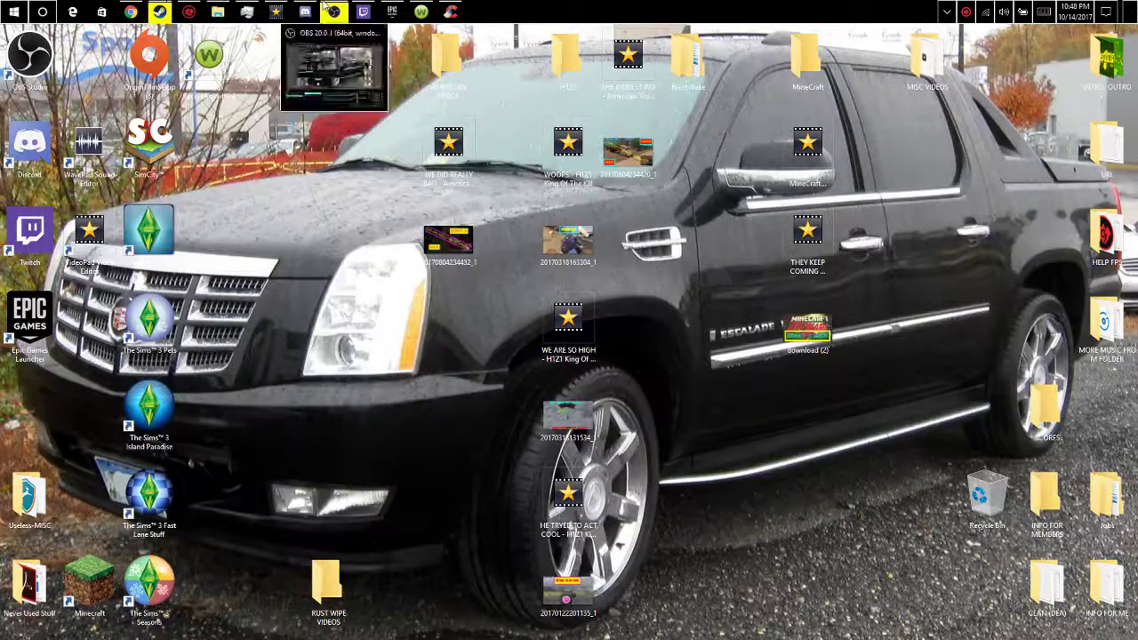
left_click(333, 11)
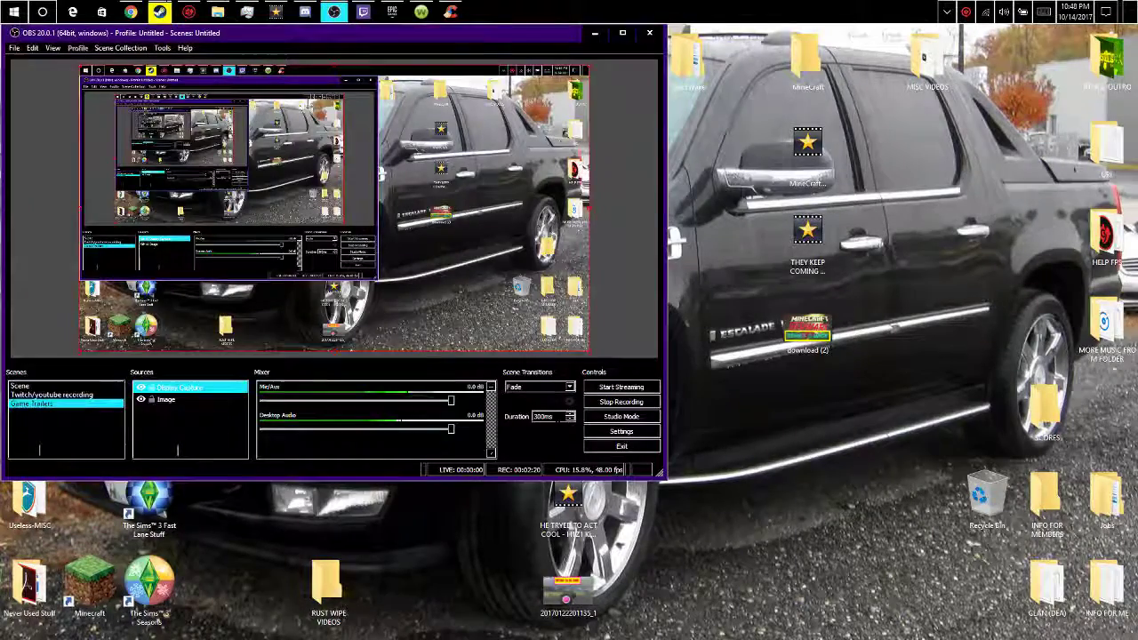
left_click(598, 34)
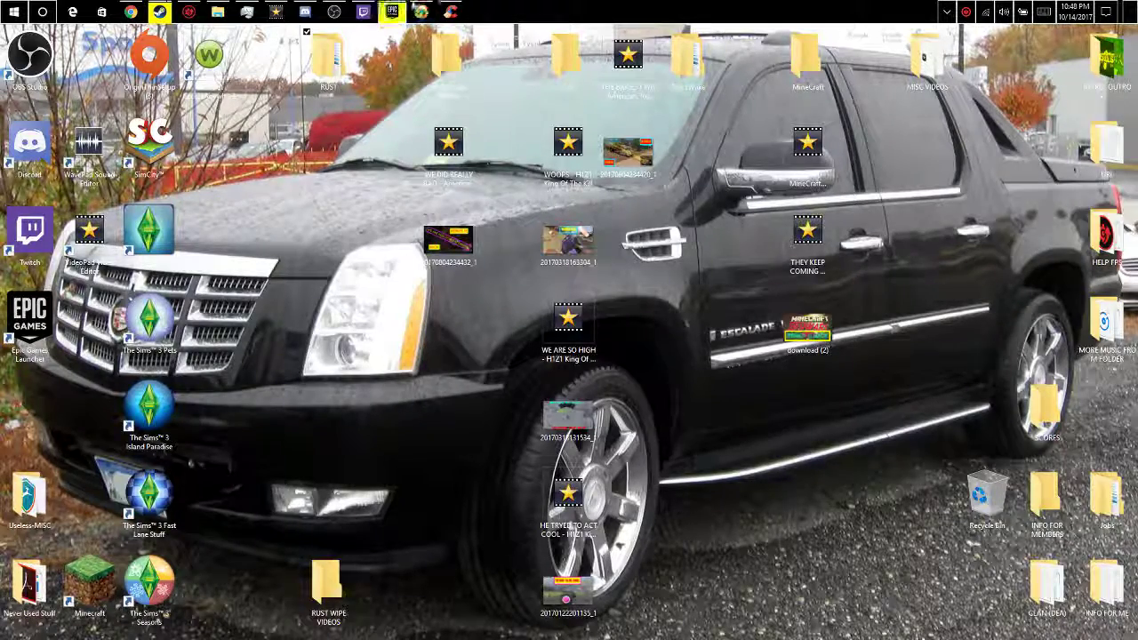
left_click(334, 12)
left_click(597, 34)
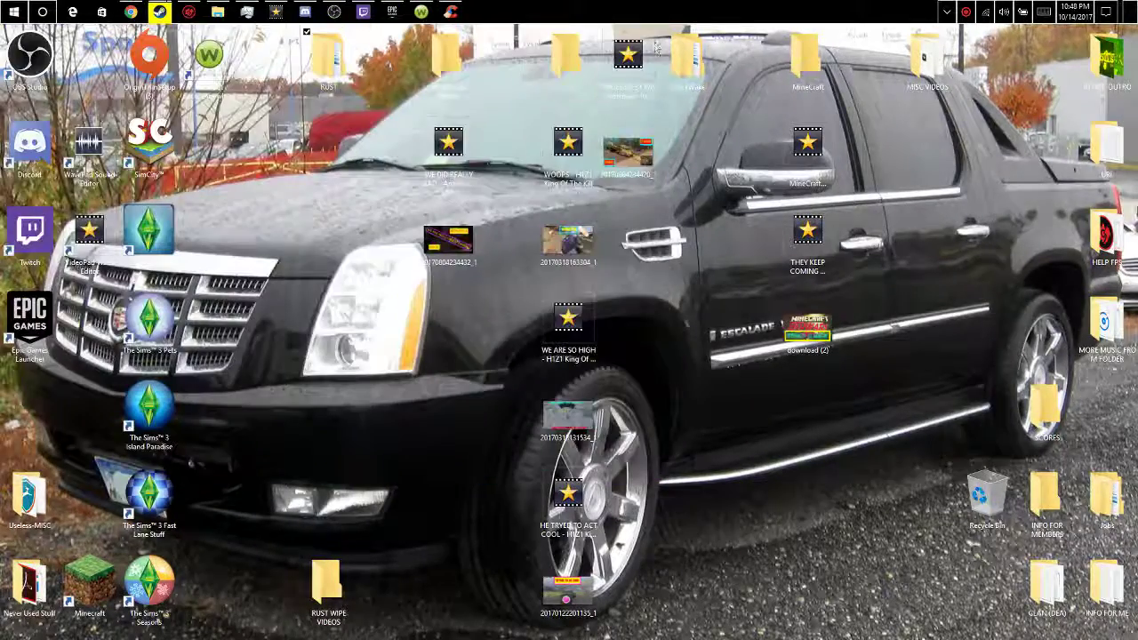
Step: Reopen HELP FPS, show the clean note and the %temp% folder, then close both
double_click(1112, 254)
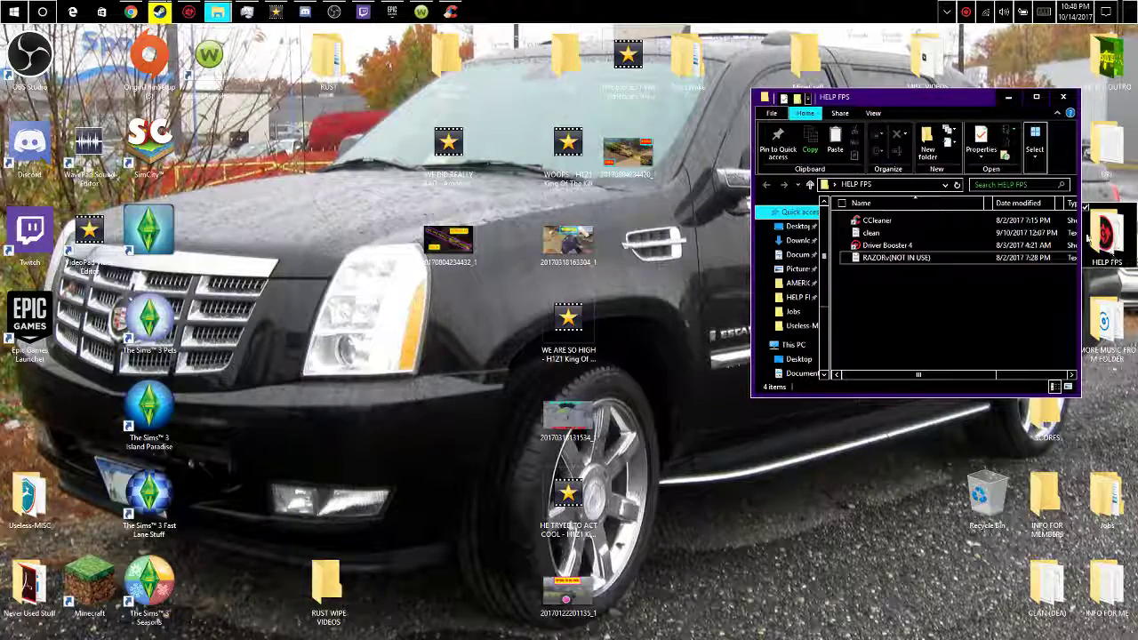
left_click(959, 223)
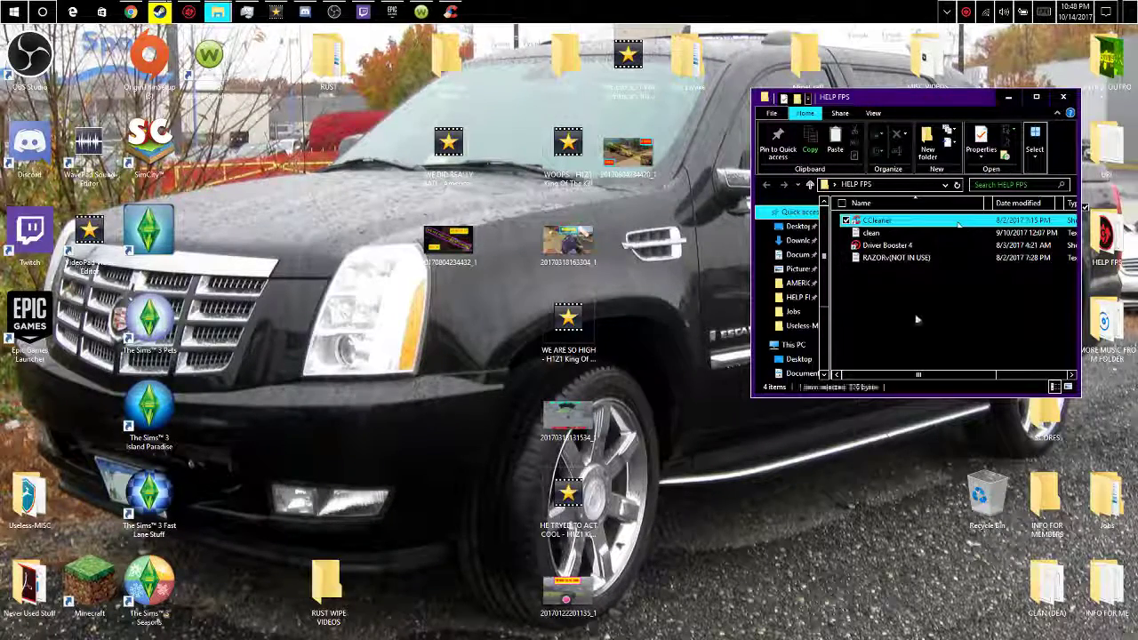
left_click(911, 243)
double_click(910, 233)
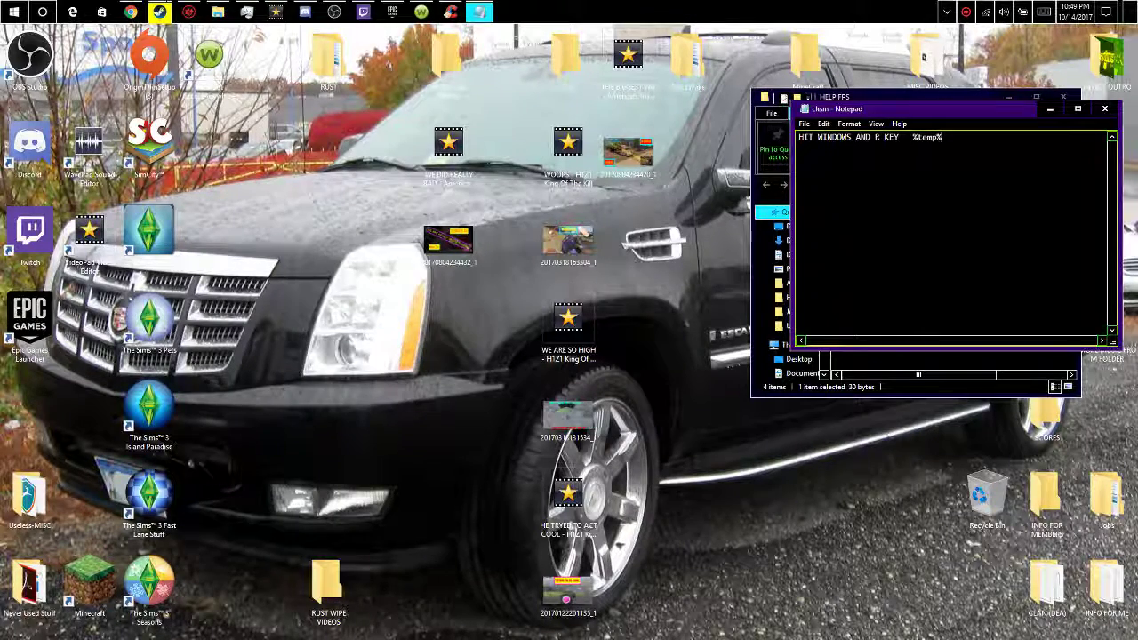
key("super+r")
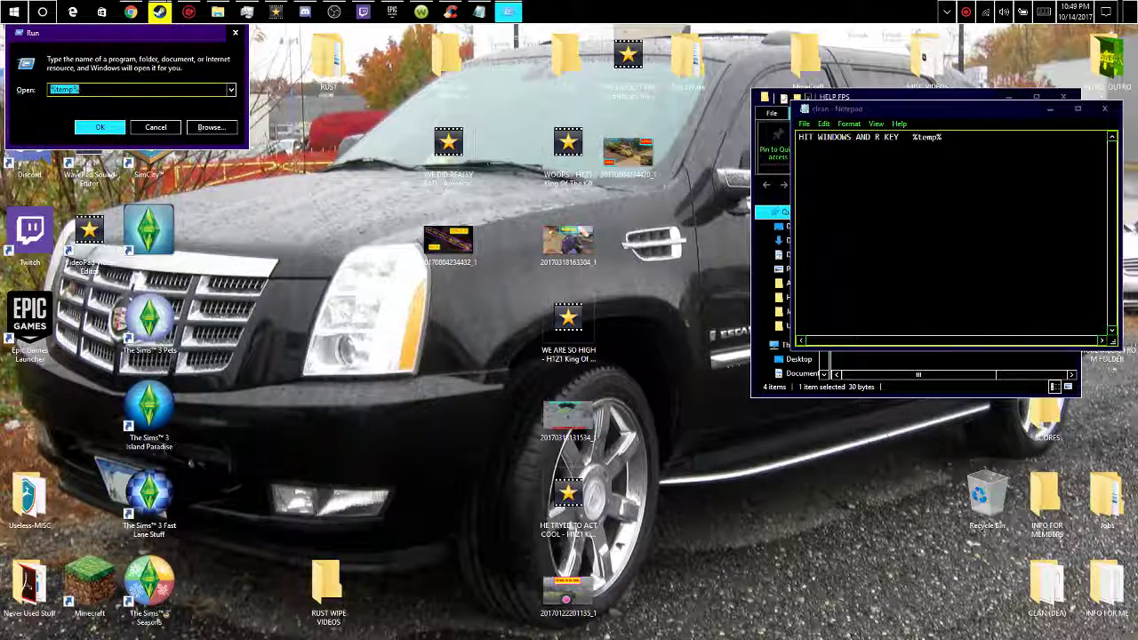
left_click(99, 127)
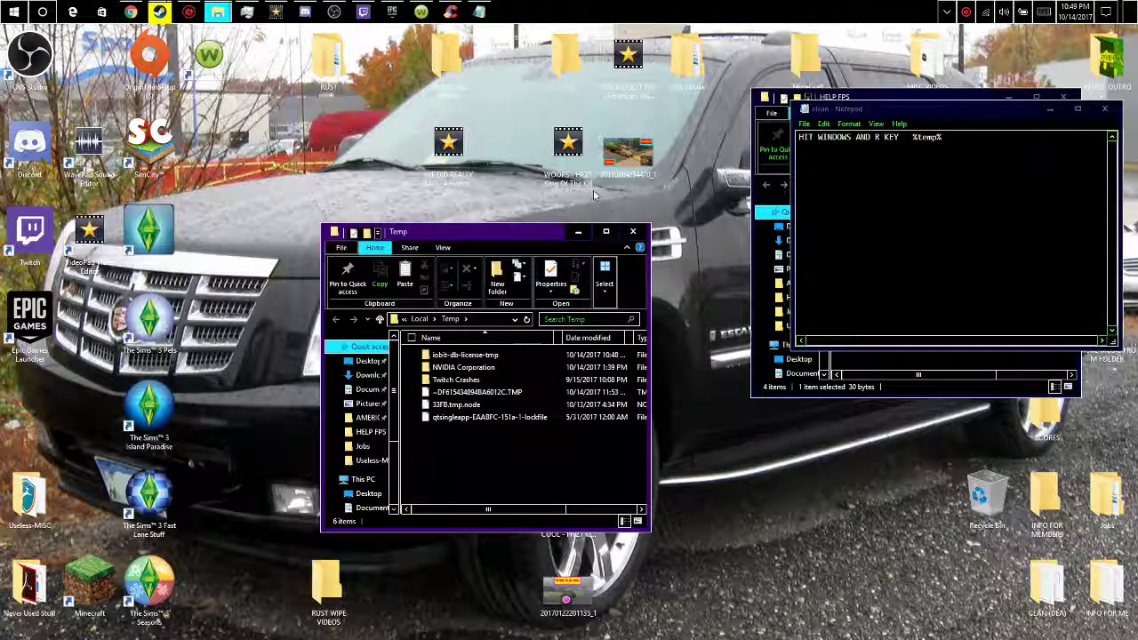
left_click(632, 231)
left_click(1104, 108)
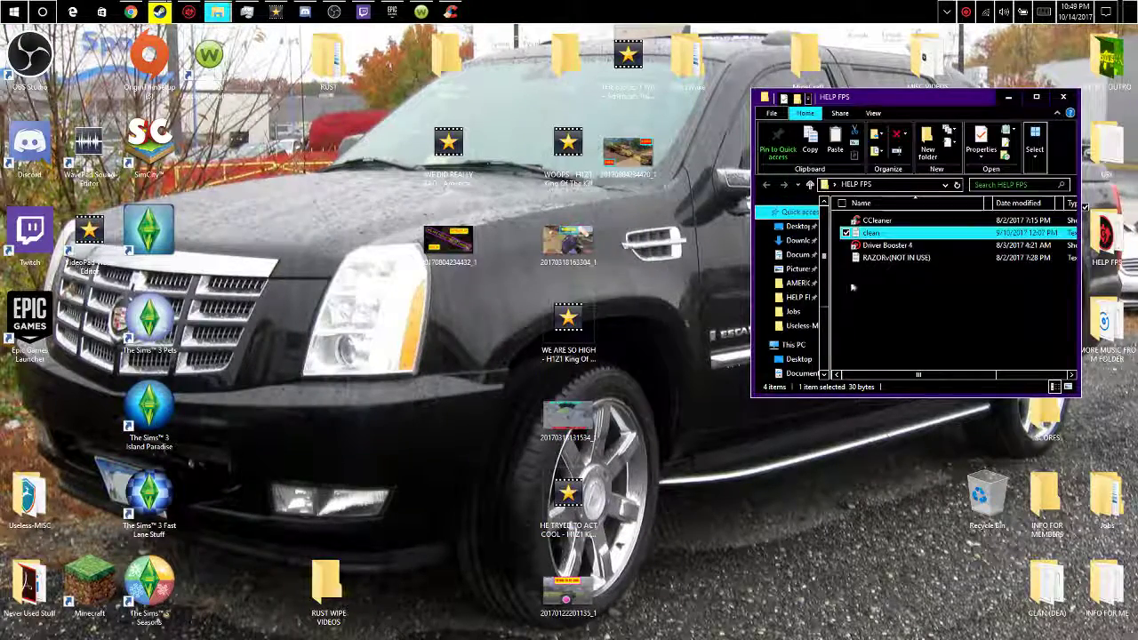
Step: Relaunch CCleaner, dismiss its update prompt, close it and HELP FPS, and restore OBS
left_click(898, 221)
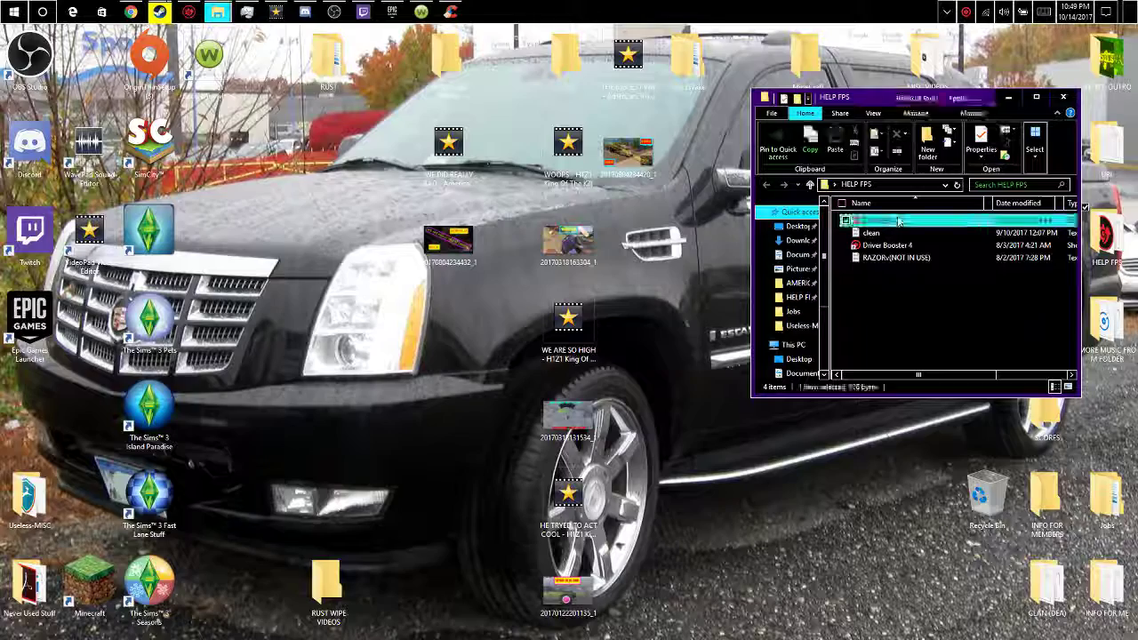
double_click(899, 221)
left_click(978, 265)
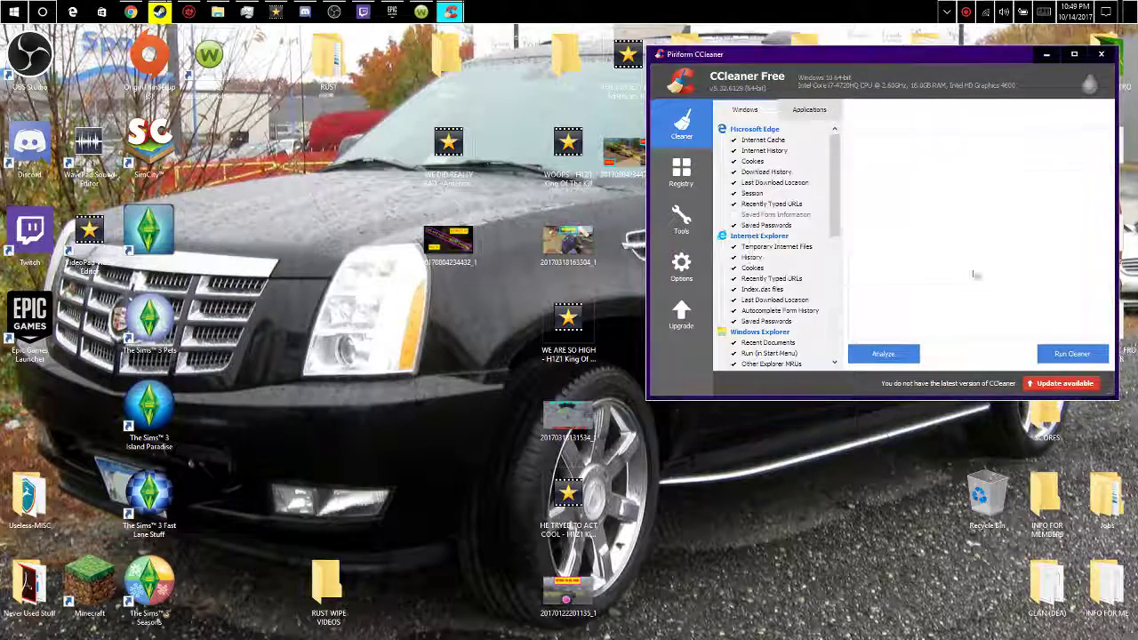
scroll(810, 201, "down", 5)
scroll(801, 253, "up", 3)
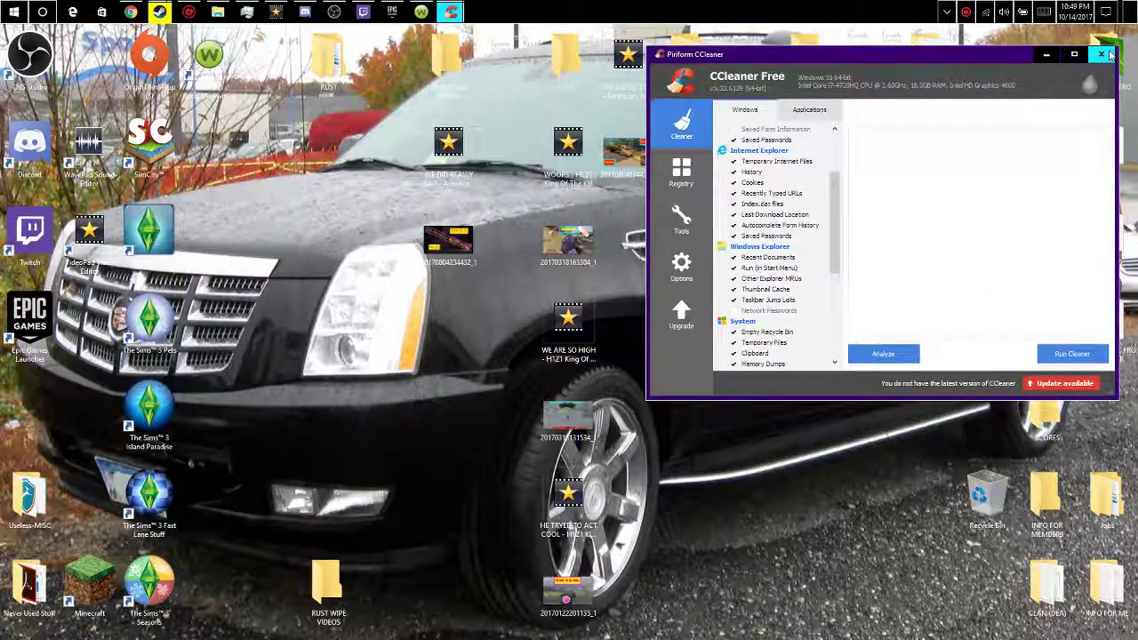
left_click(1103, 55)
left_click(1066, 100)
left_click(333, 11)
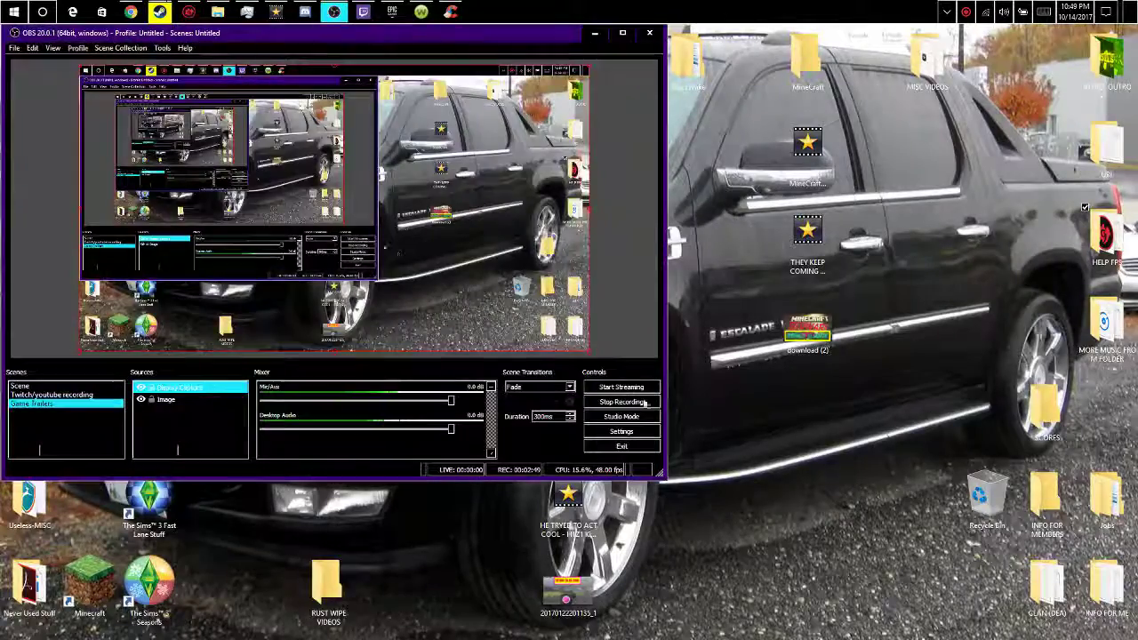